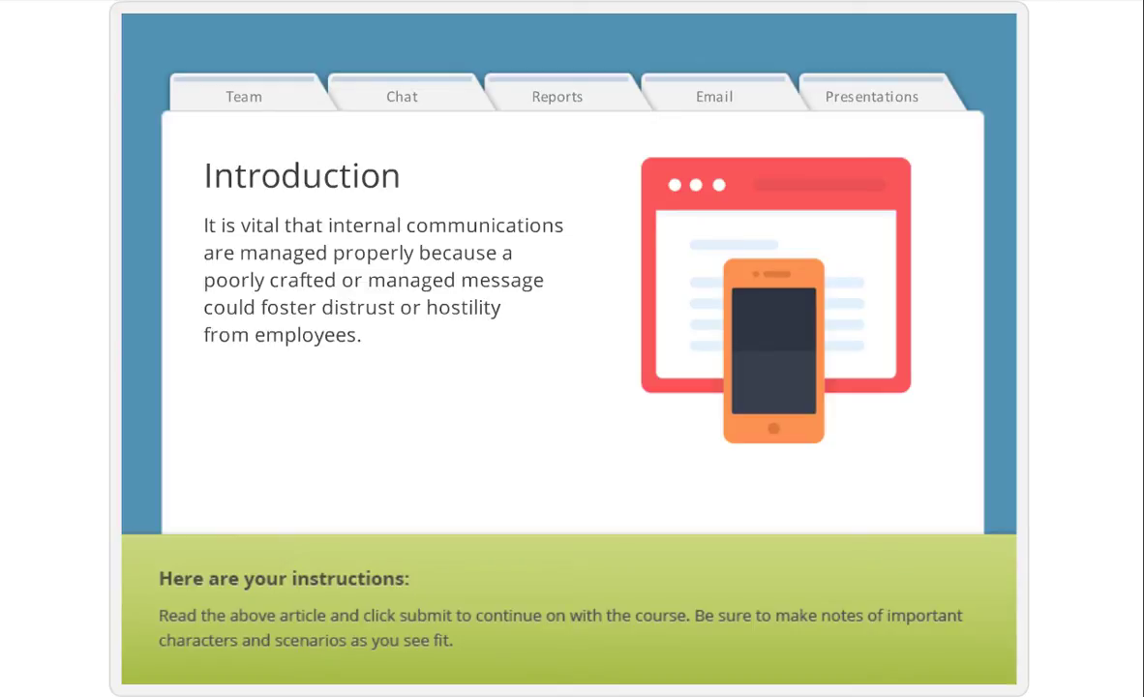
Step: In the preview, view the Team, Chat, Email and Presentations tabs' content
click(252, 111)
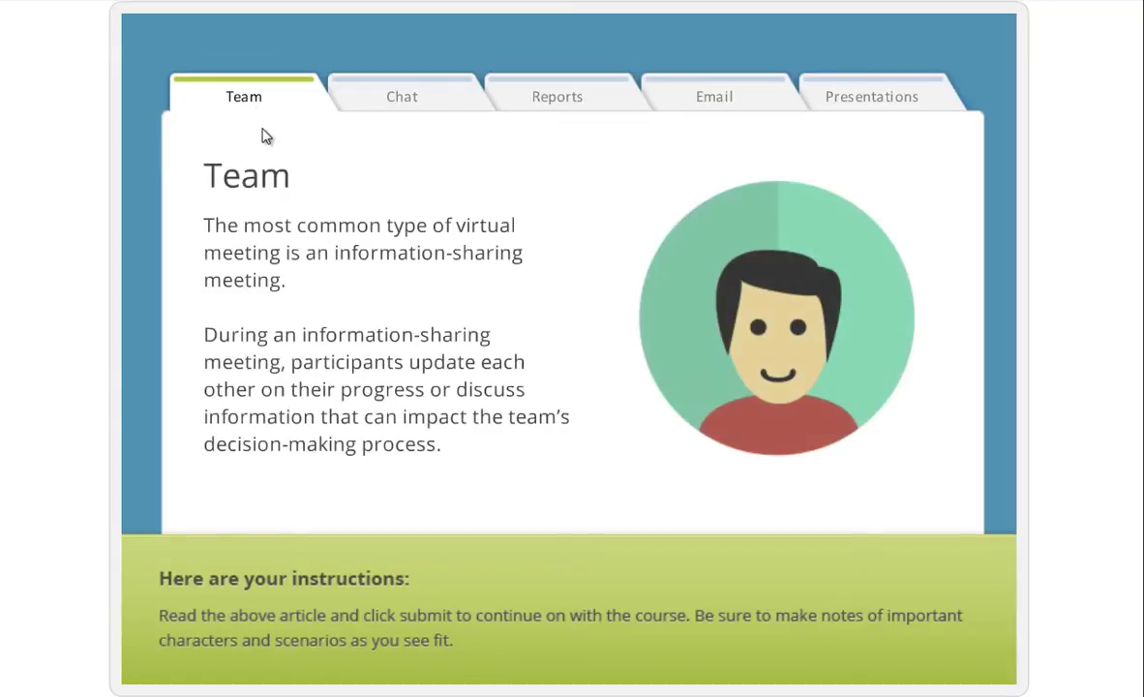
click(401, 113)
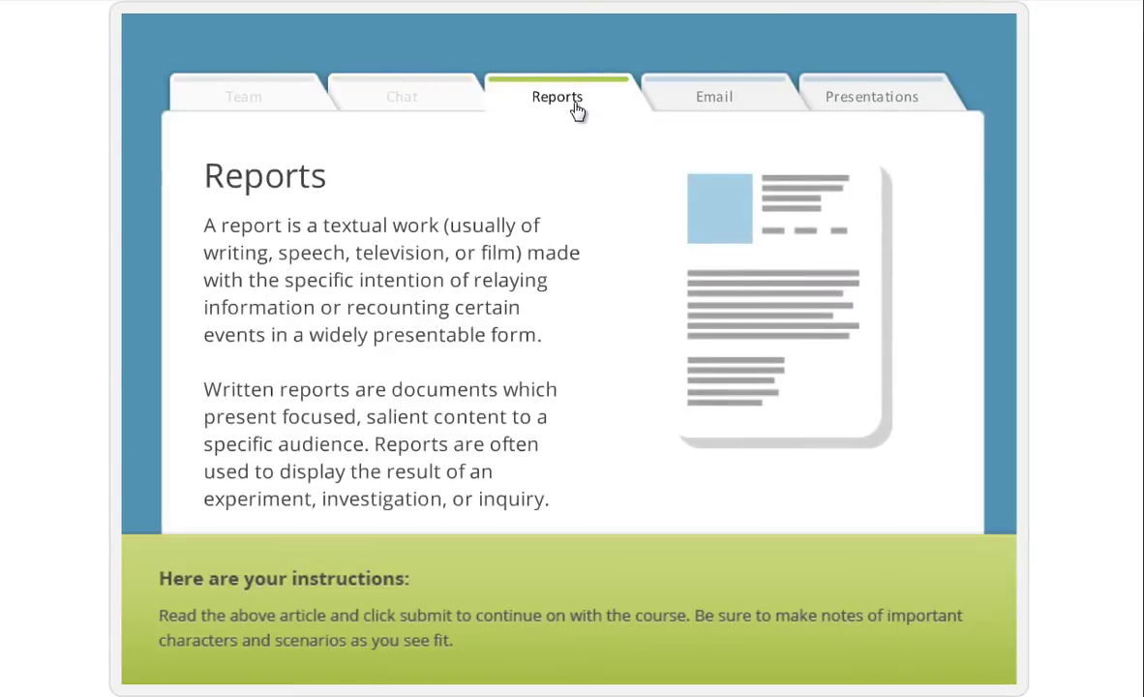
click(720, 112)
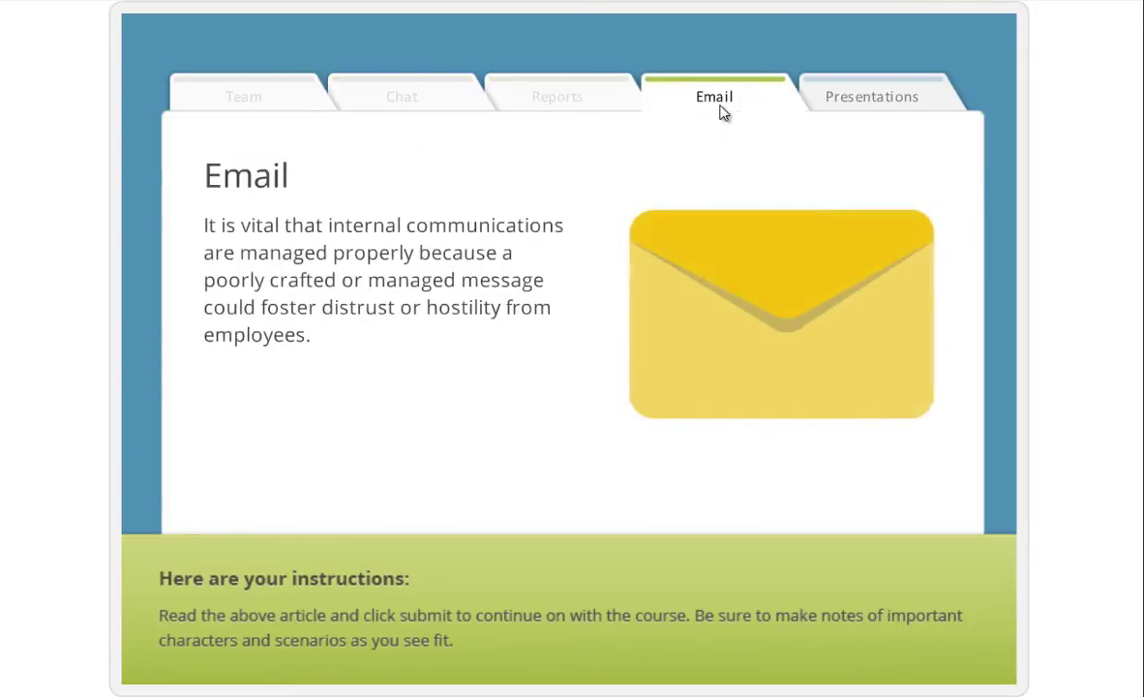
click(869, 117)
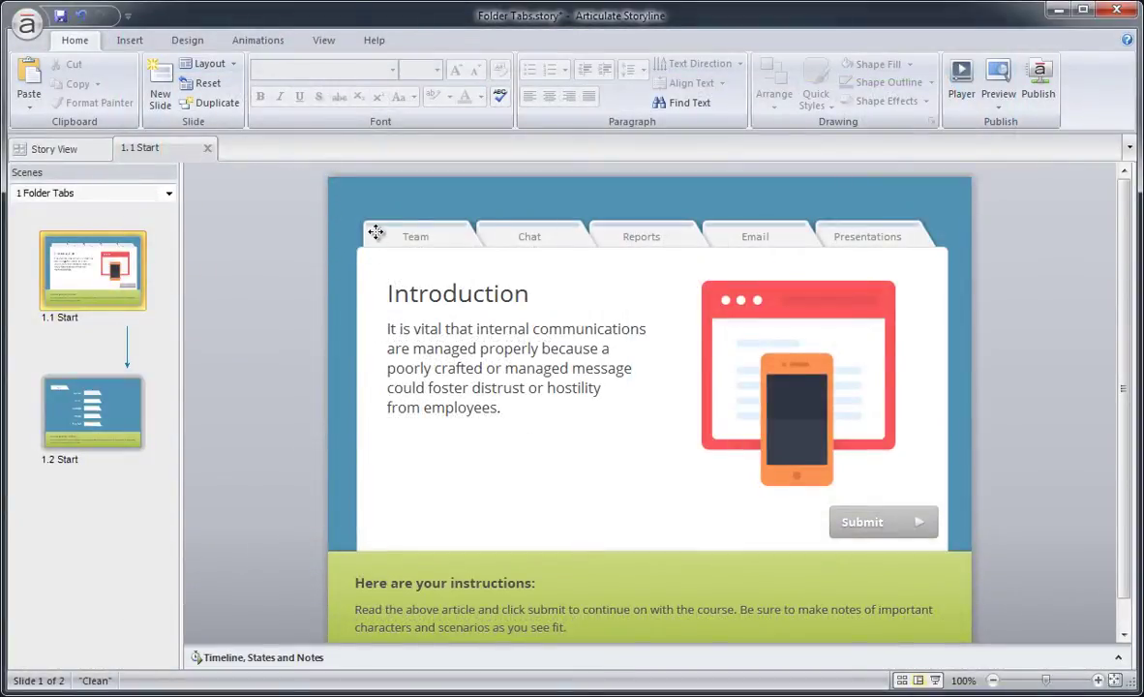
Step: Open slide 1.2 Start, select its Team tab shape and show the timeline
click(375, 232)
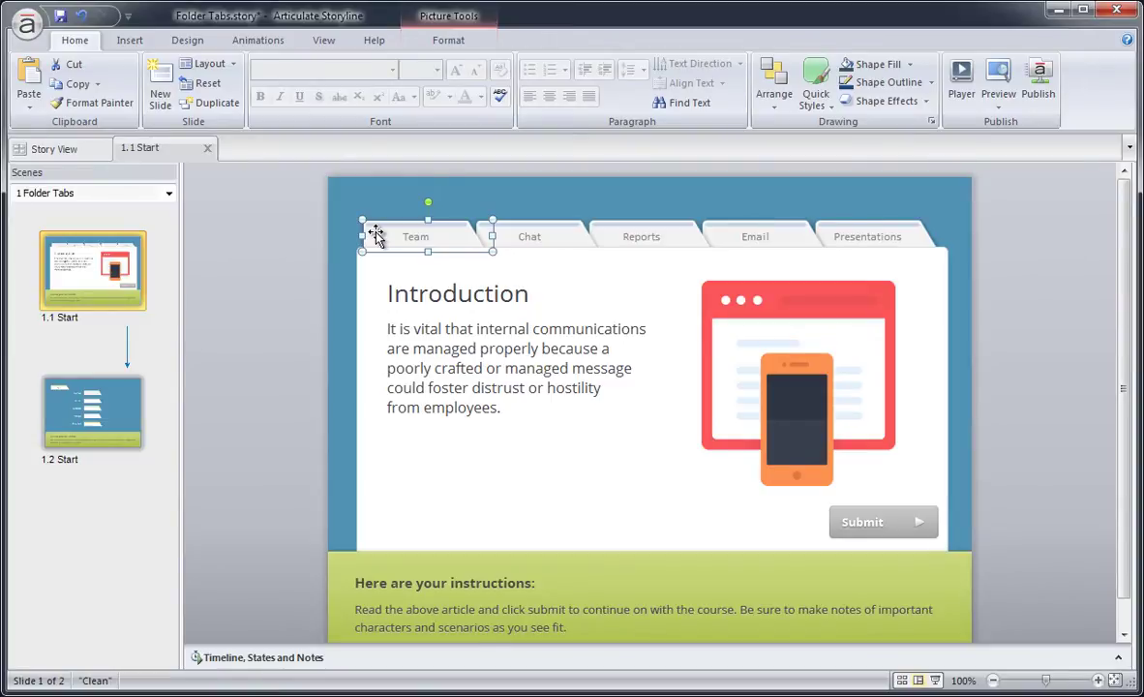
click(139, 400)
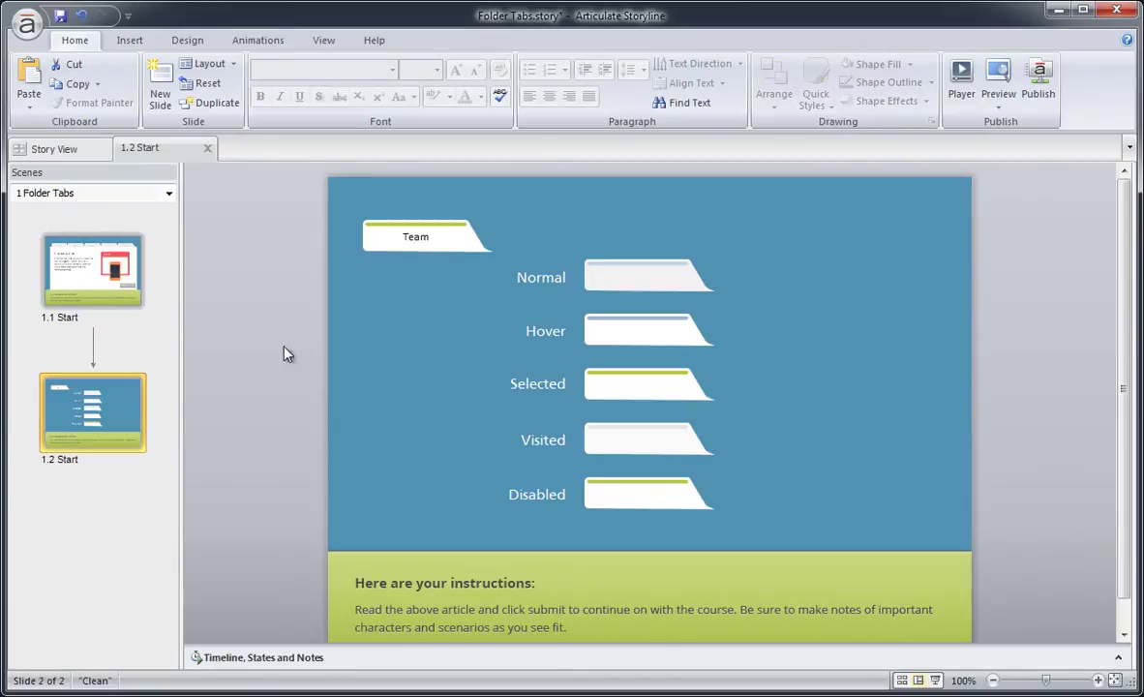
click(384, 250)
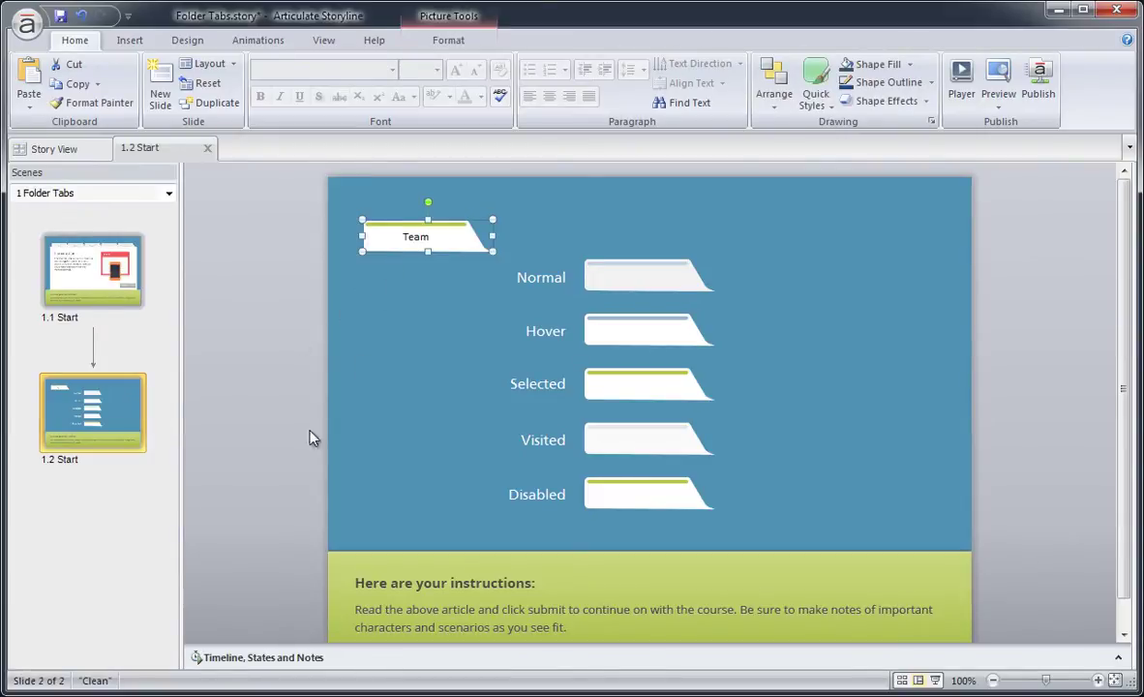
click(220, 657)
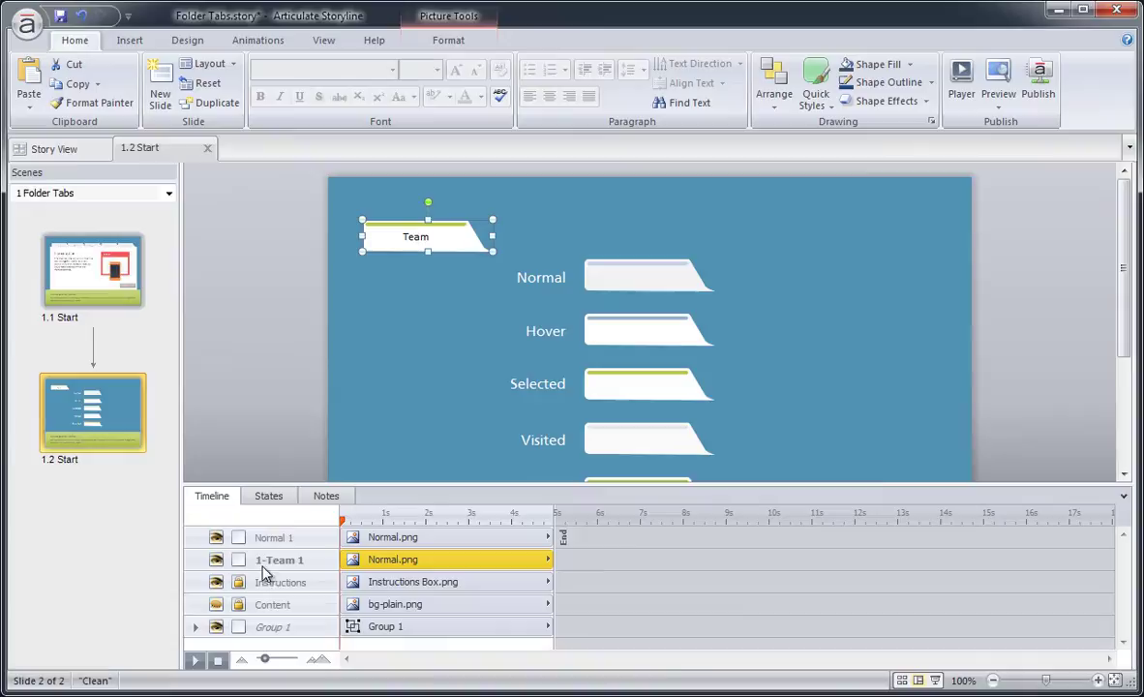
Step: Review the Team shape's Normal, Hover, Selected, Visited and Disabled states
click(269, 496)
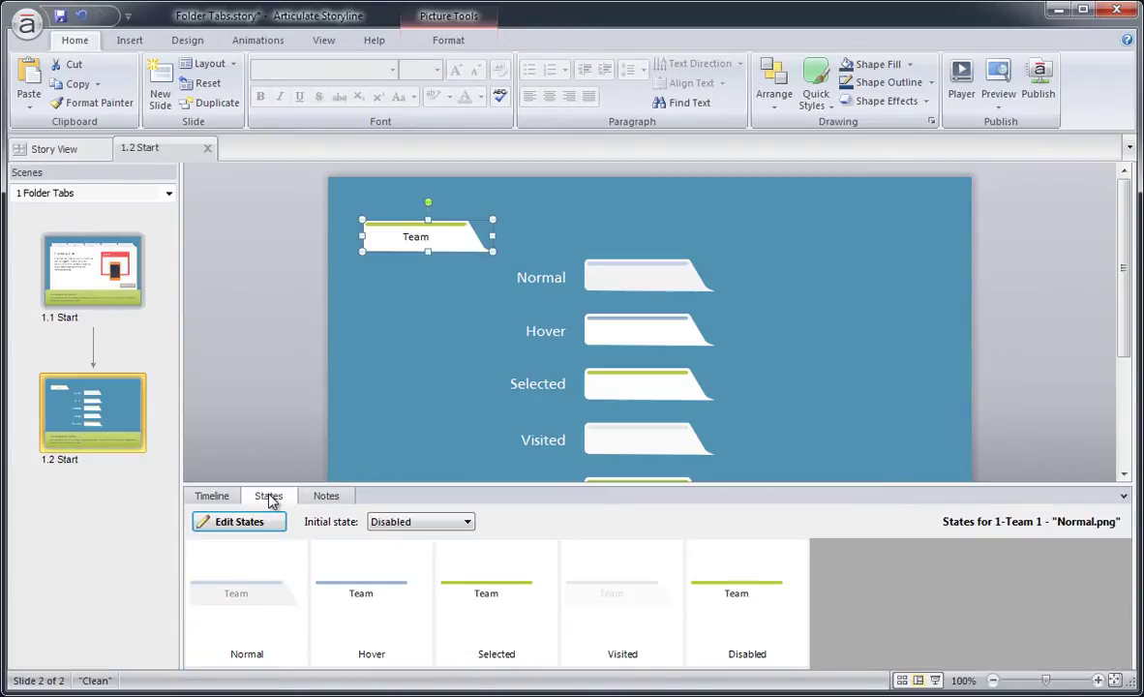
click(272, 594)
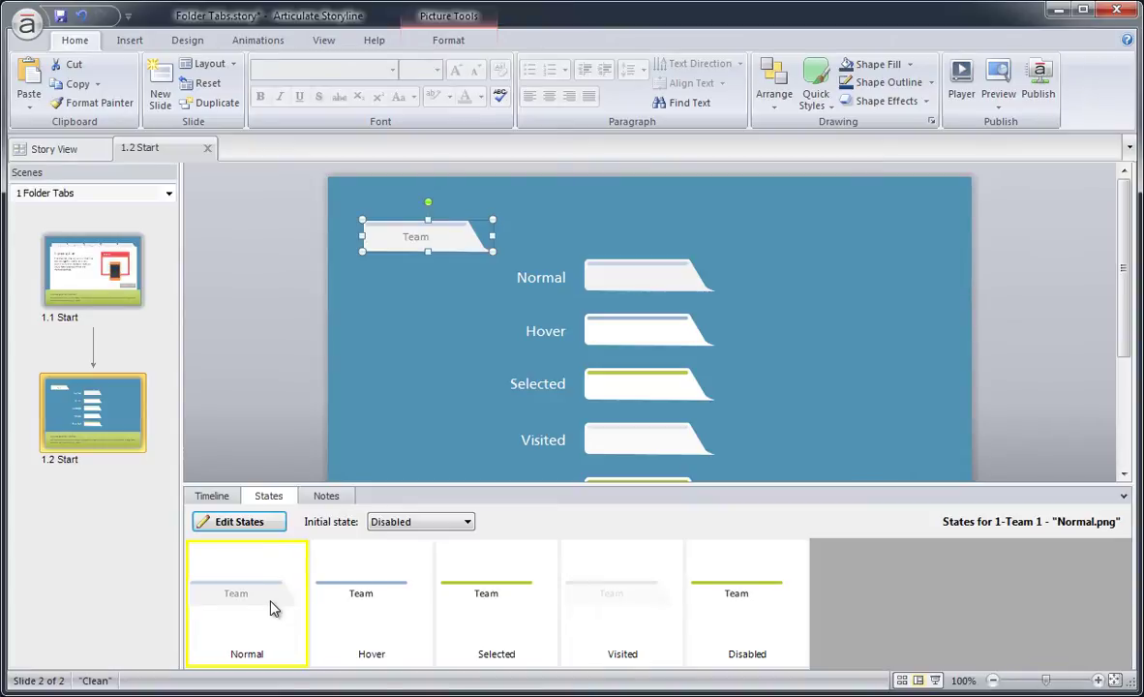
click(355, 630)
click(447, 650)
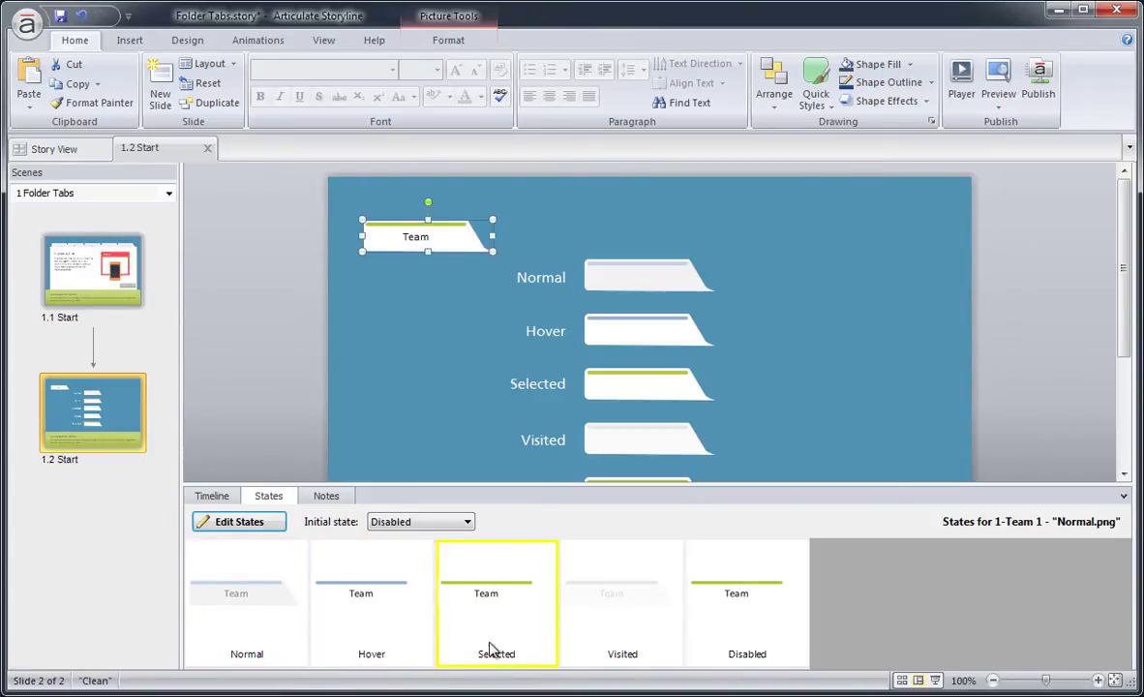
click(591, 646)
click(765, 619)
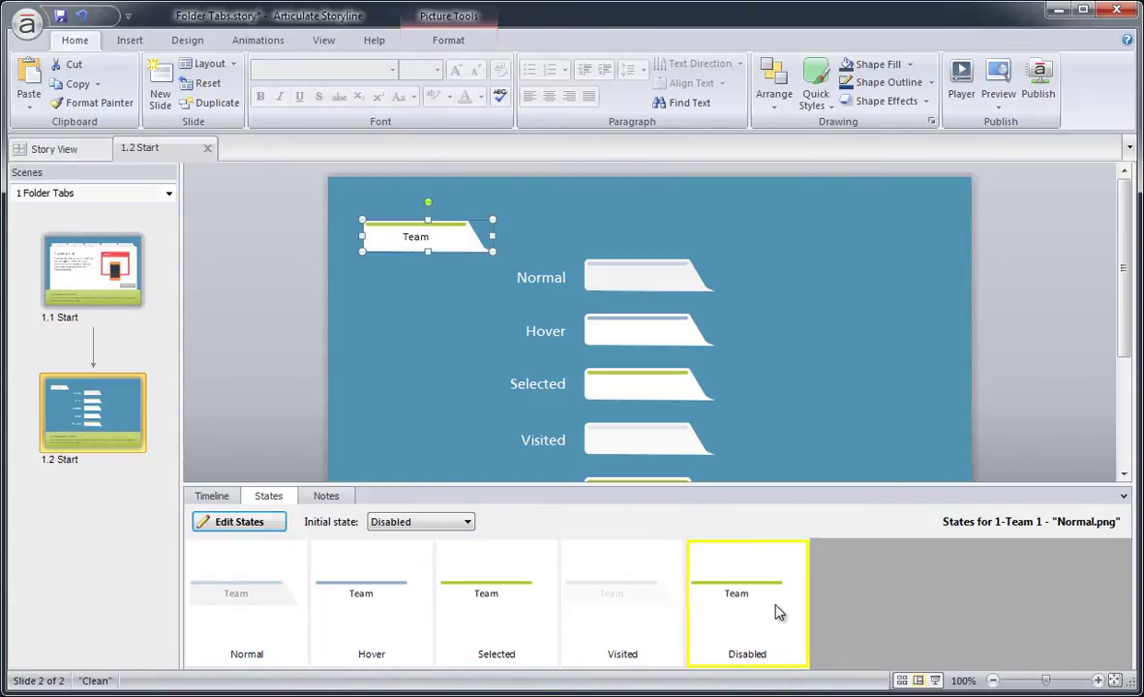
click(223, 497)
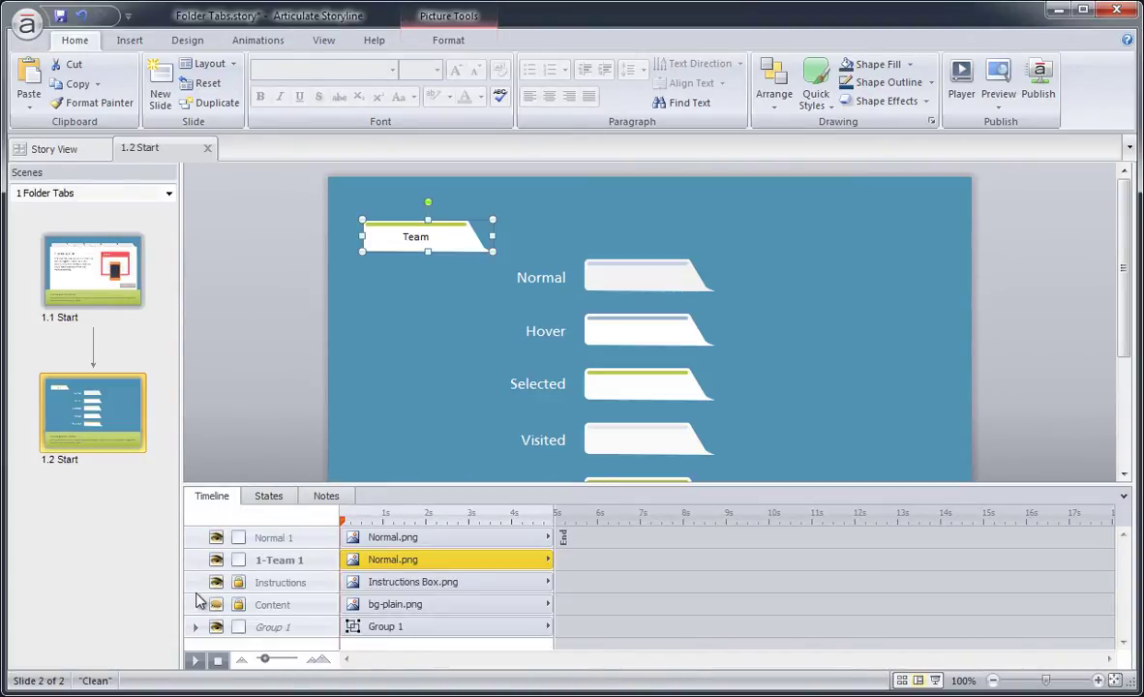
Step: Hide the Instructions and 1-Team 1 layers, then view the blank tab's states
click(216, 581)
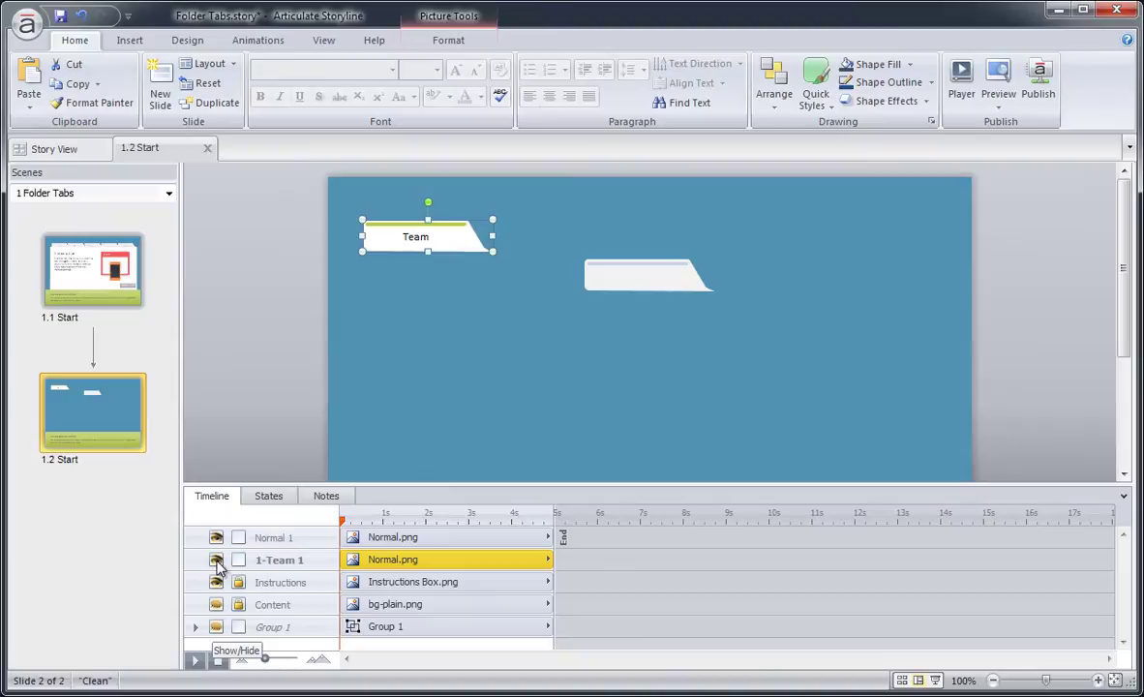
click(216, 559)
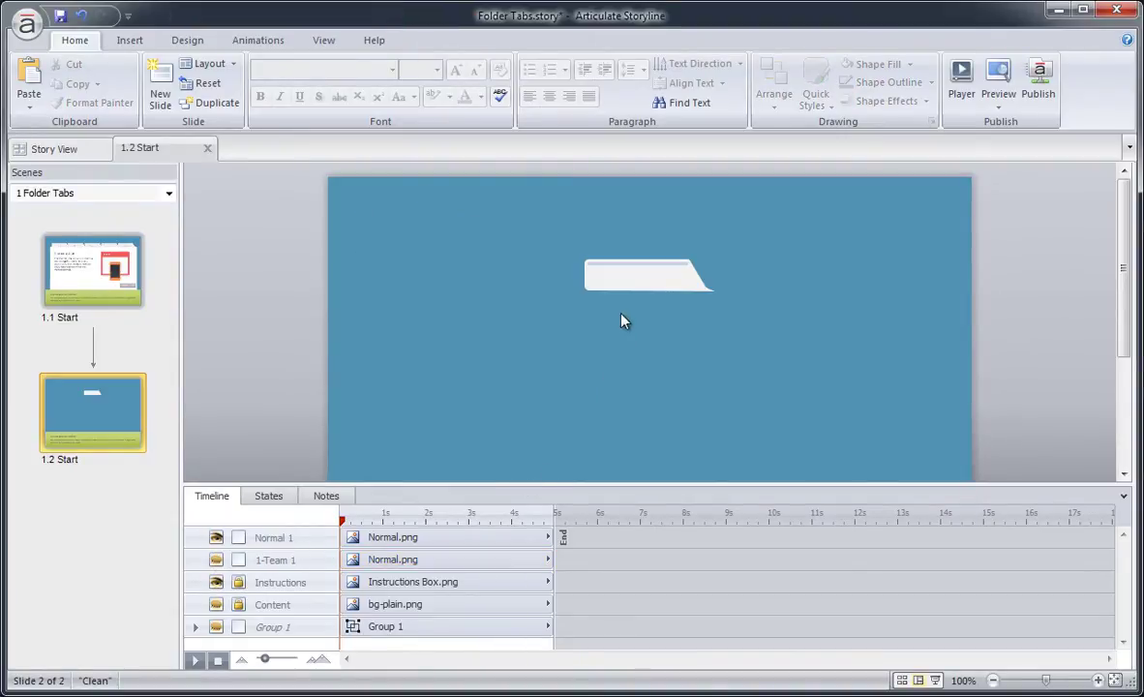
click(626, 277)
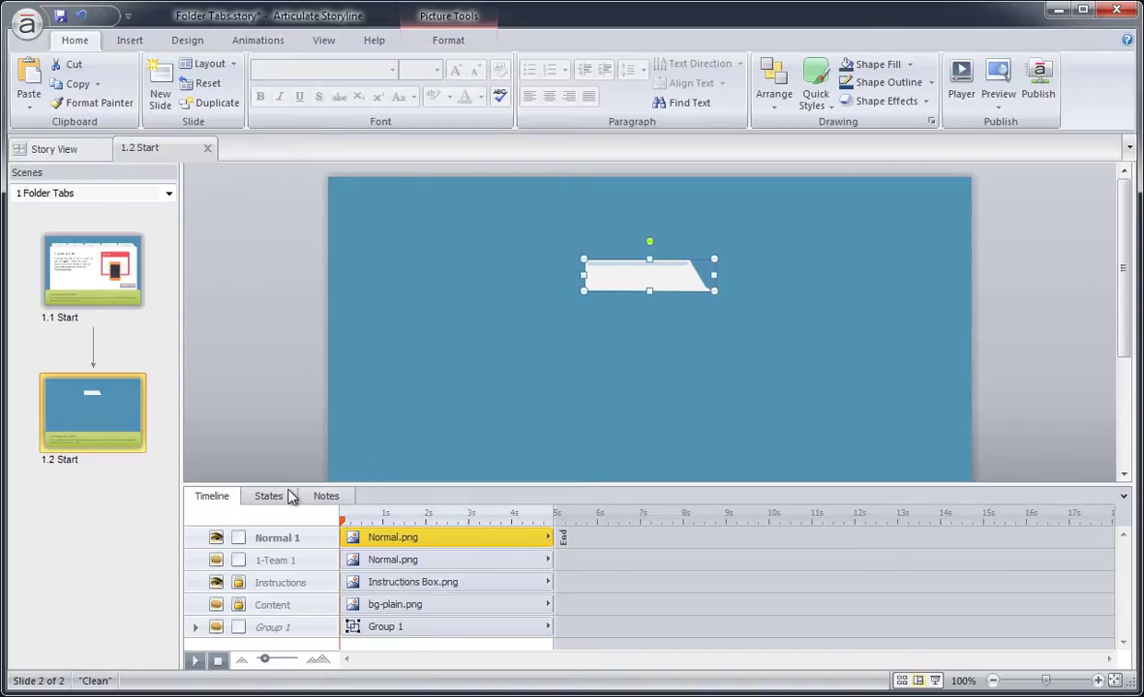
click(271, 495)
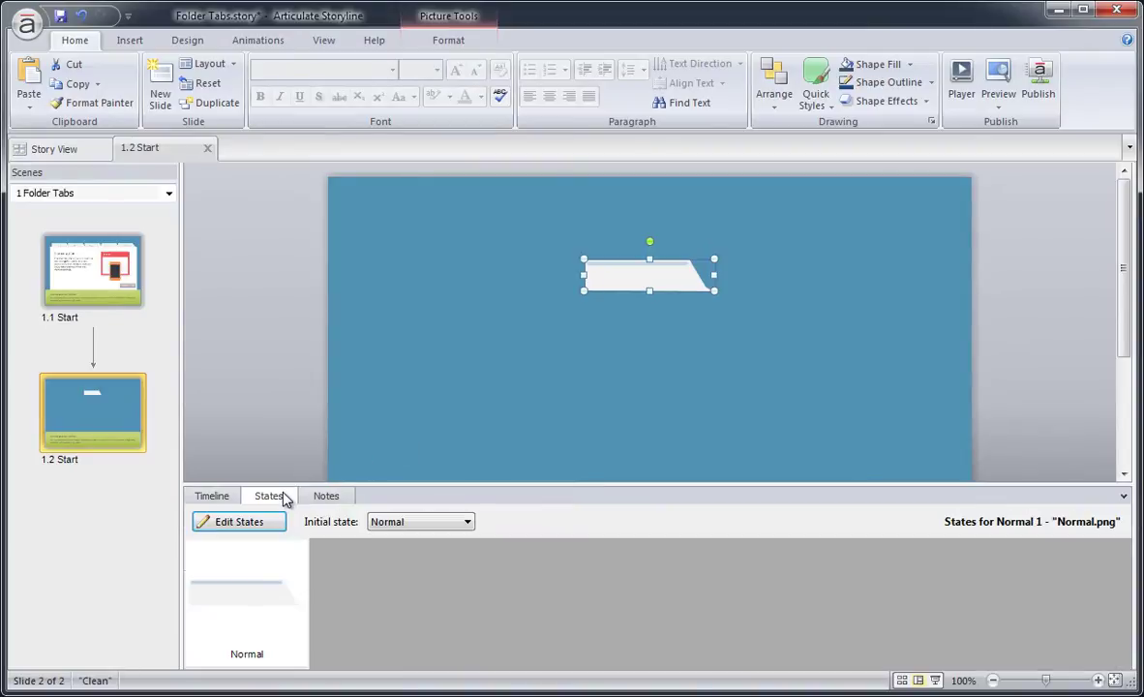
Step: Add a 10.5-point 'Team' text label onto the blank tab's Normal state
click(240, 521)
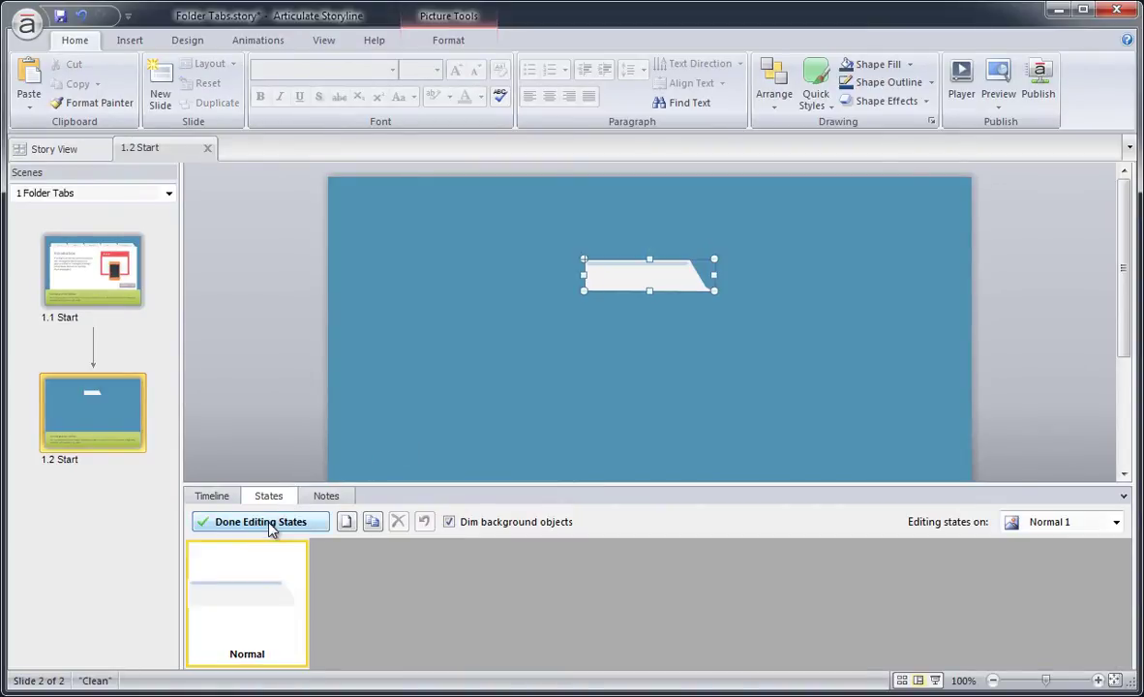
click(627, 316)
text(Team)
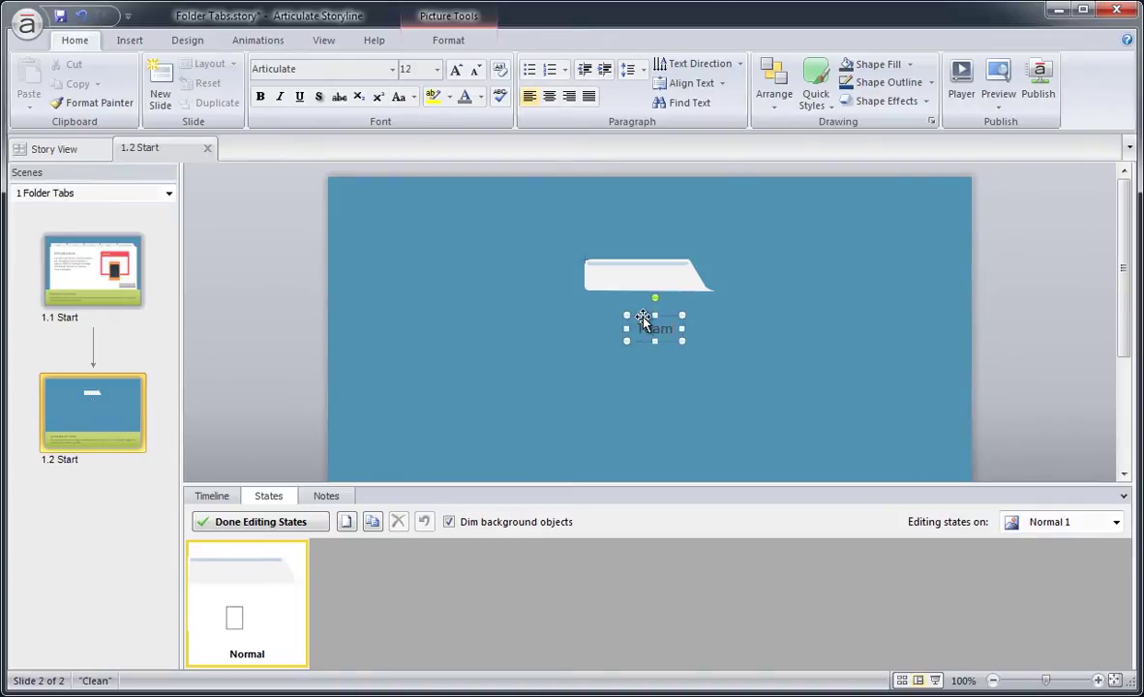
key(Escape)
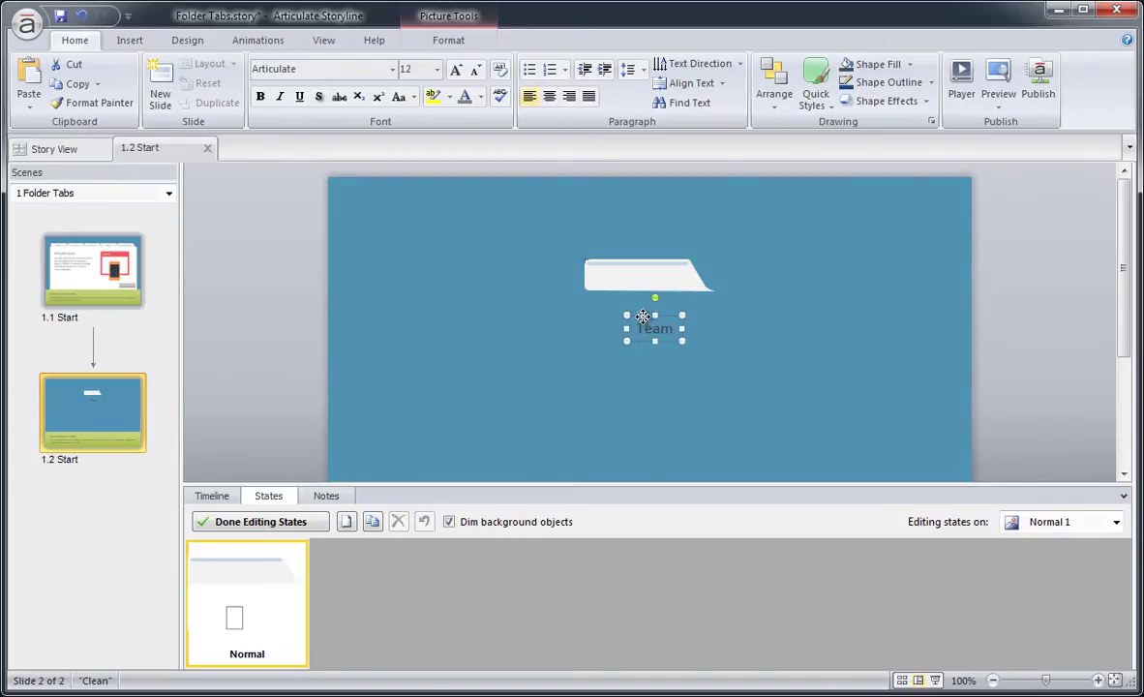
click(475, 70)
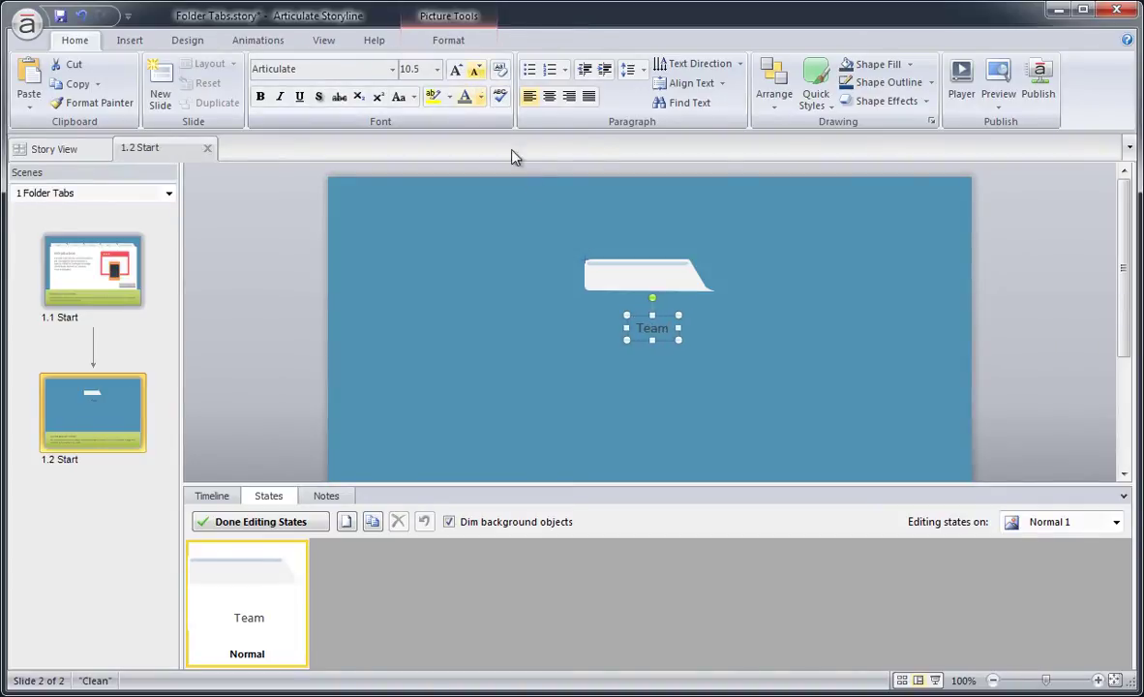
drag(671, 317, 659, 274)
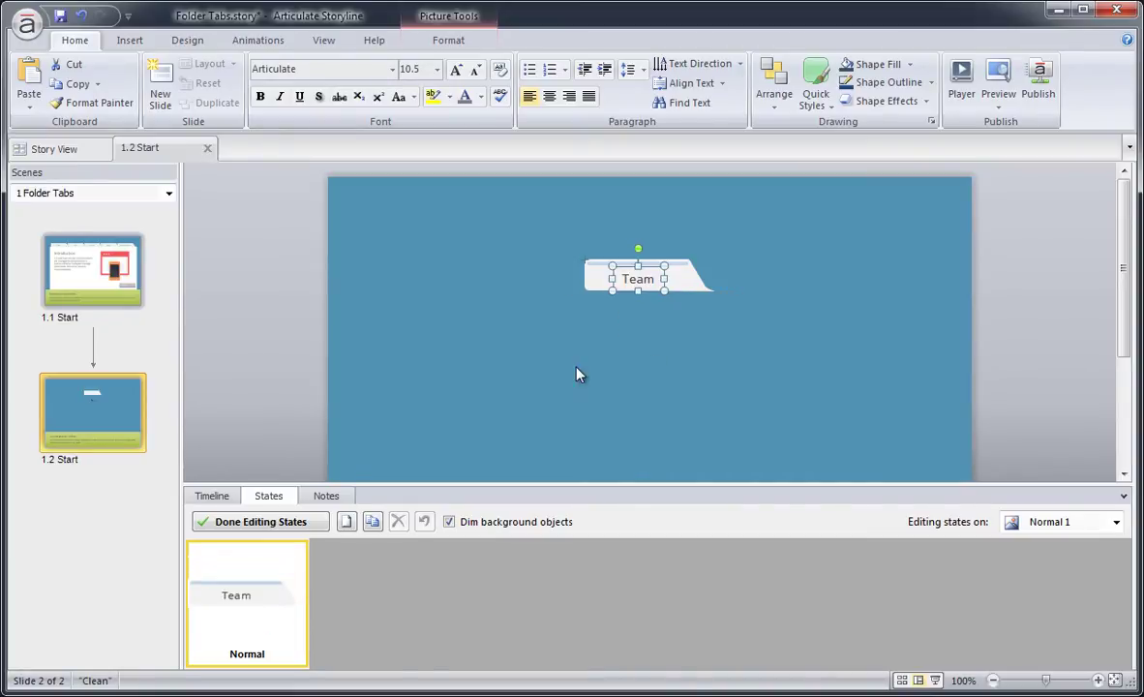
Step: Add a new Hover state to the blank tab
click(348, 523)
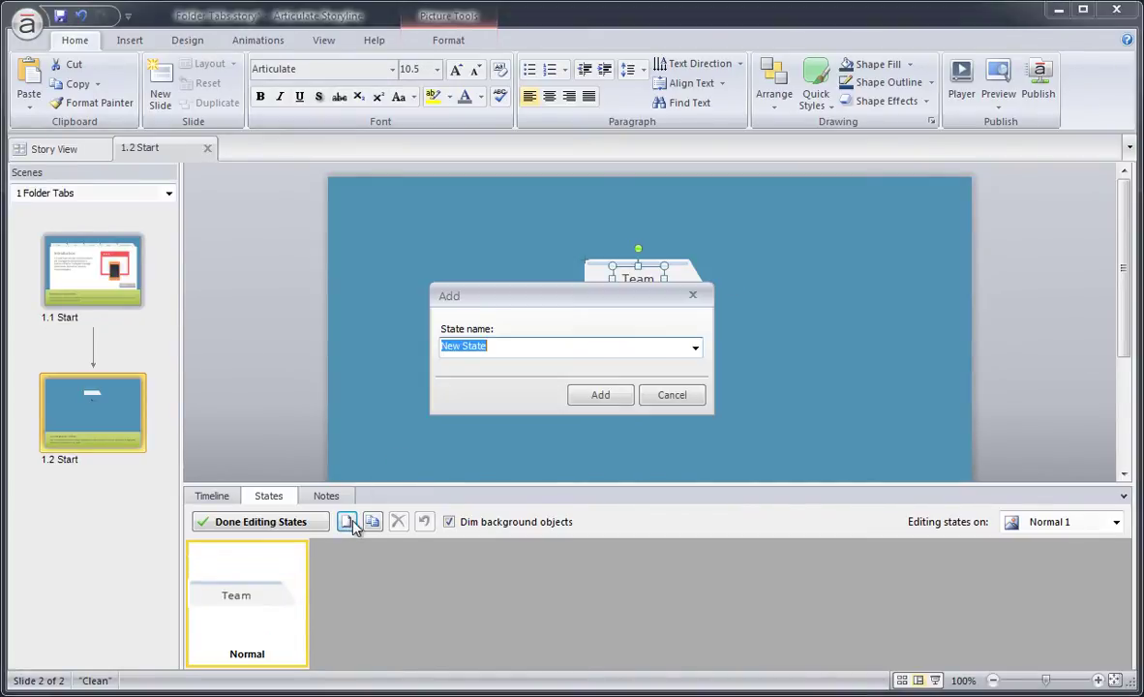
click(694, 349)
click(693, 385)
click(620, 397)
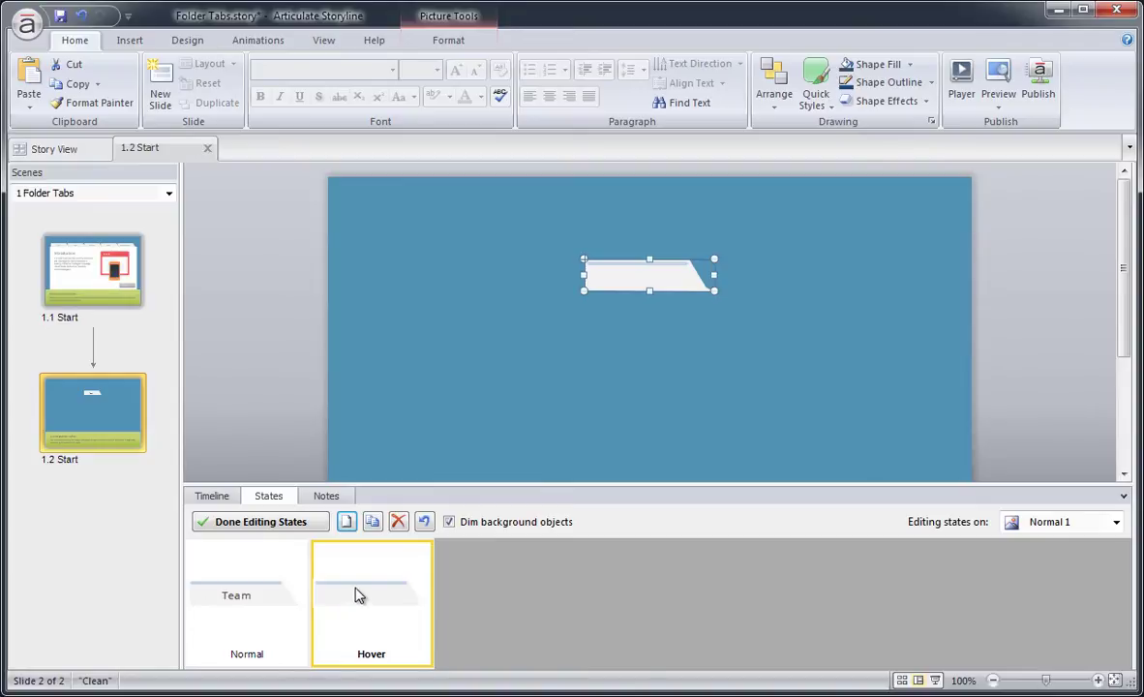
Step: Replace the Hover state's picture with the Hover tab image
right_click(617, 273)
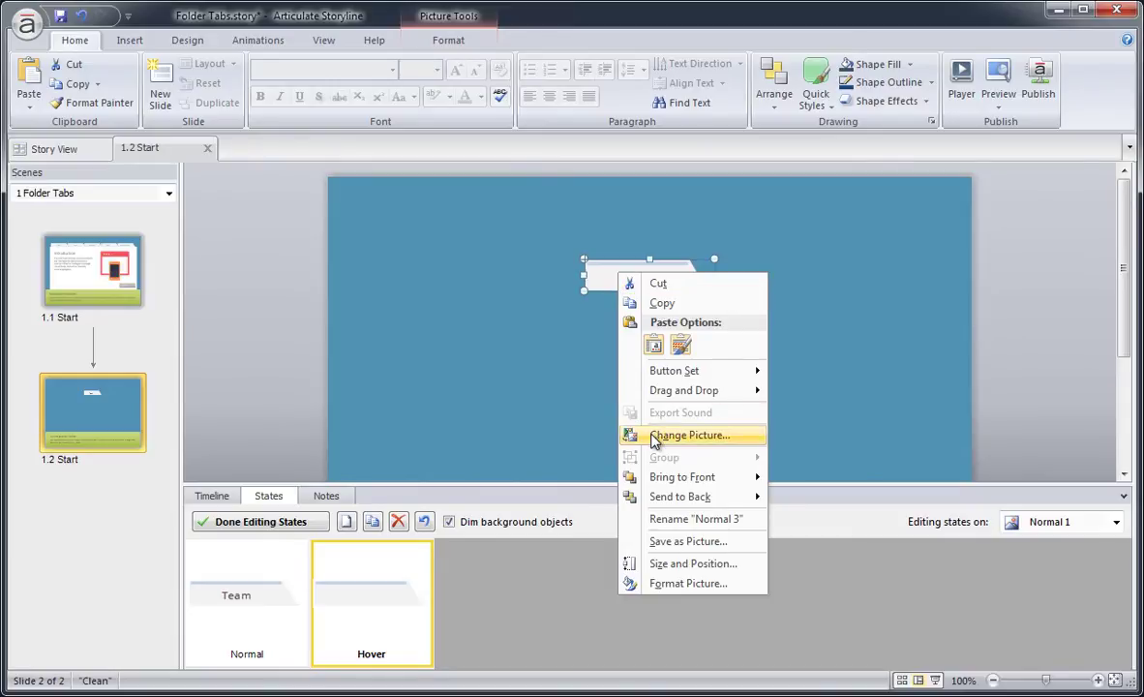
click(655, 438)
click(778, 327)
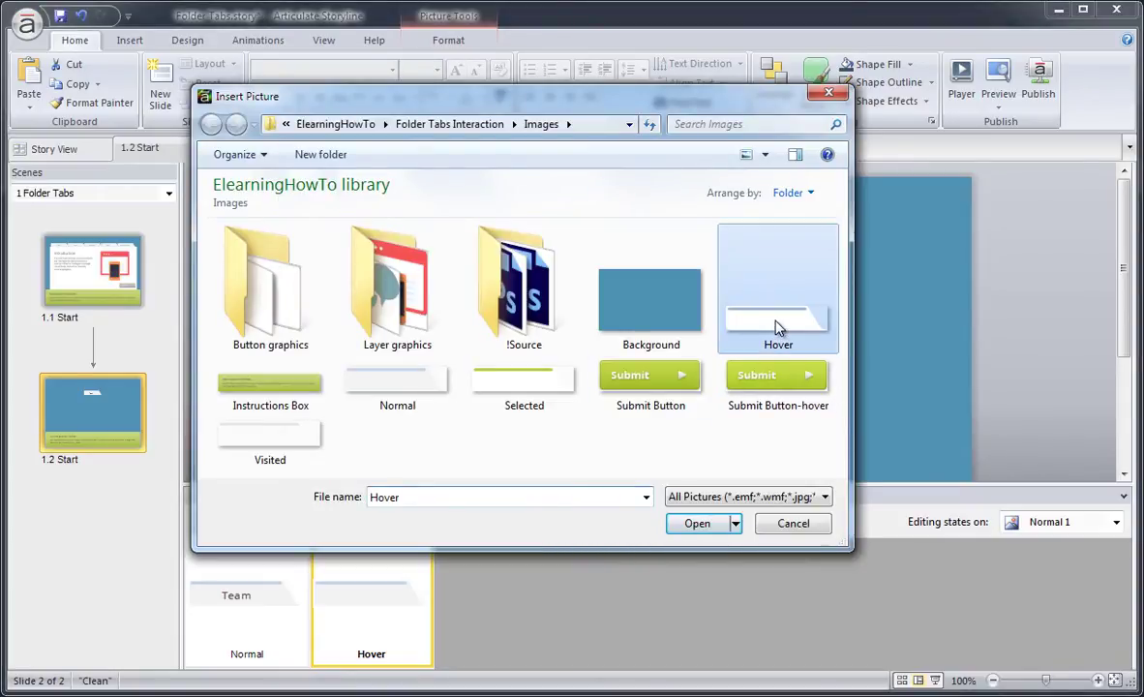
click(695, 522)
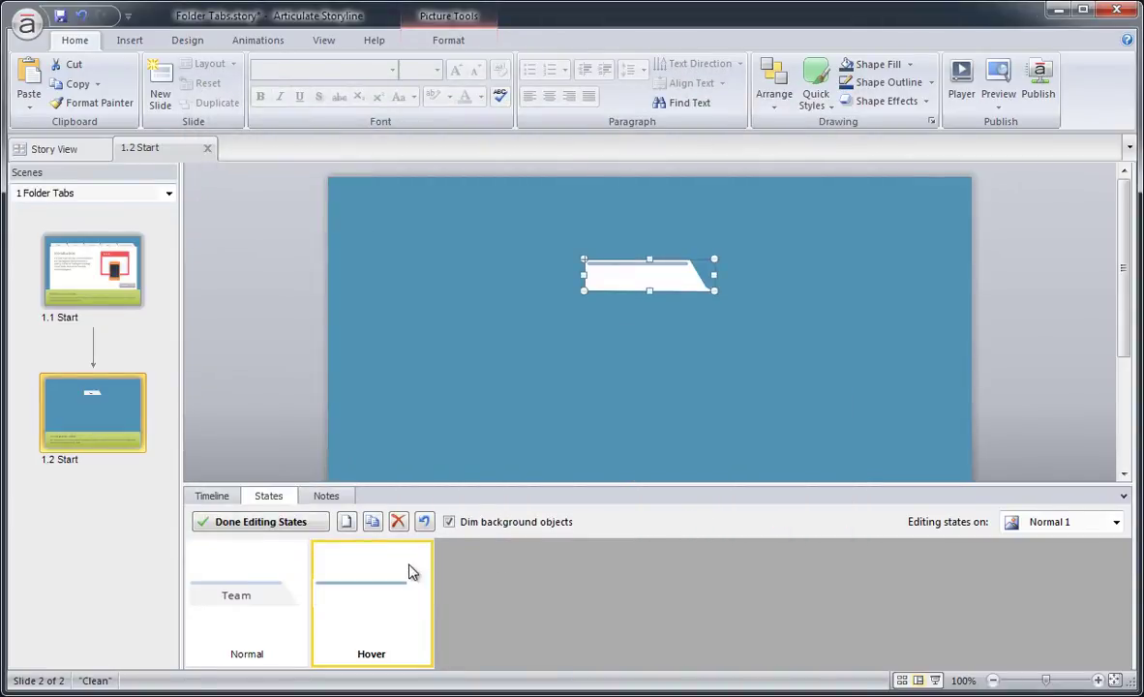
Step: Add a new Visited state to the tab
click(346, 522)
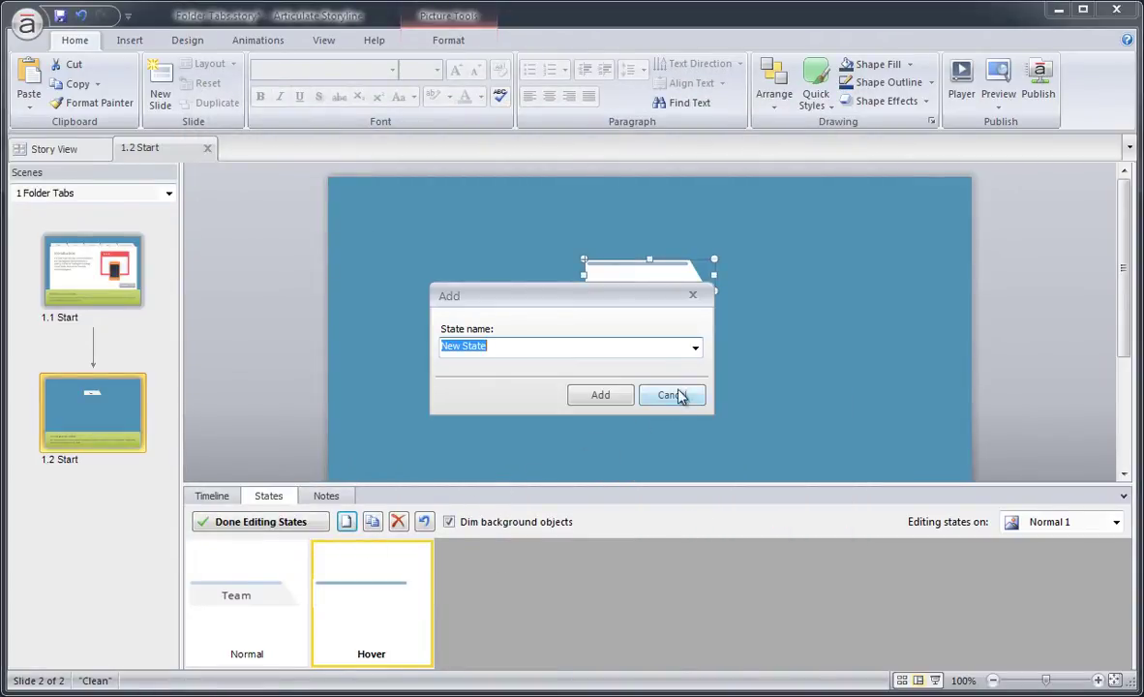
click(695, 346)
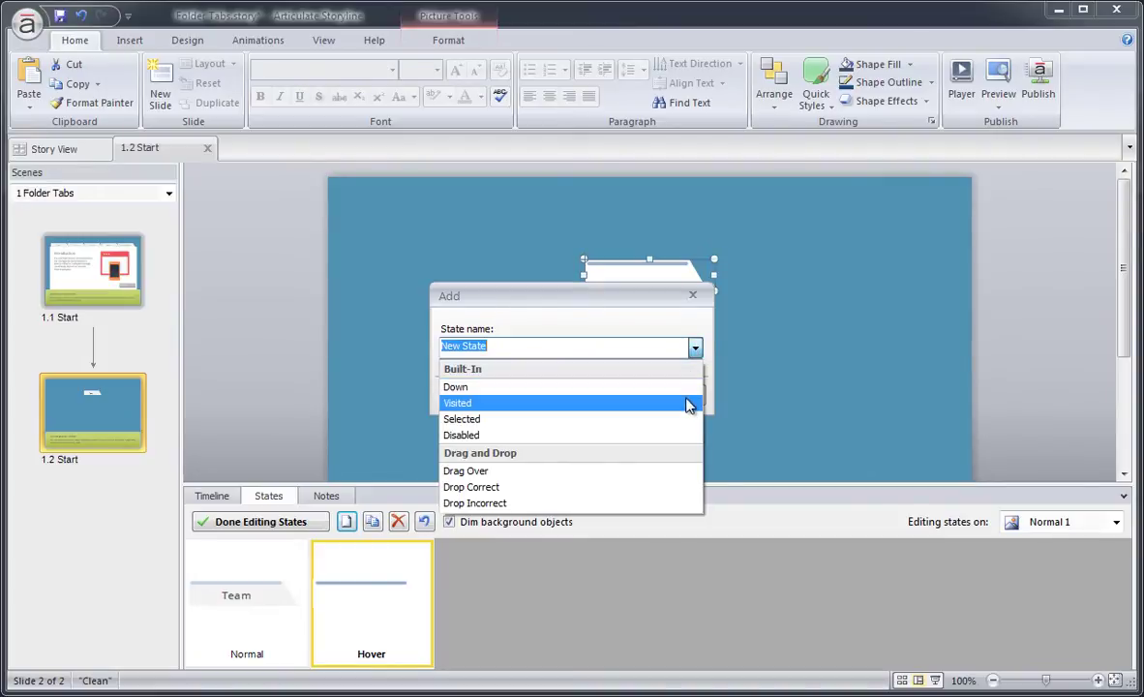
click(688, 402)
click(613, 397)
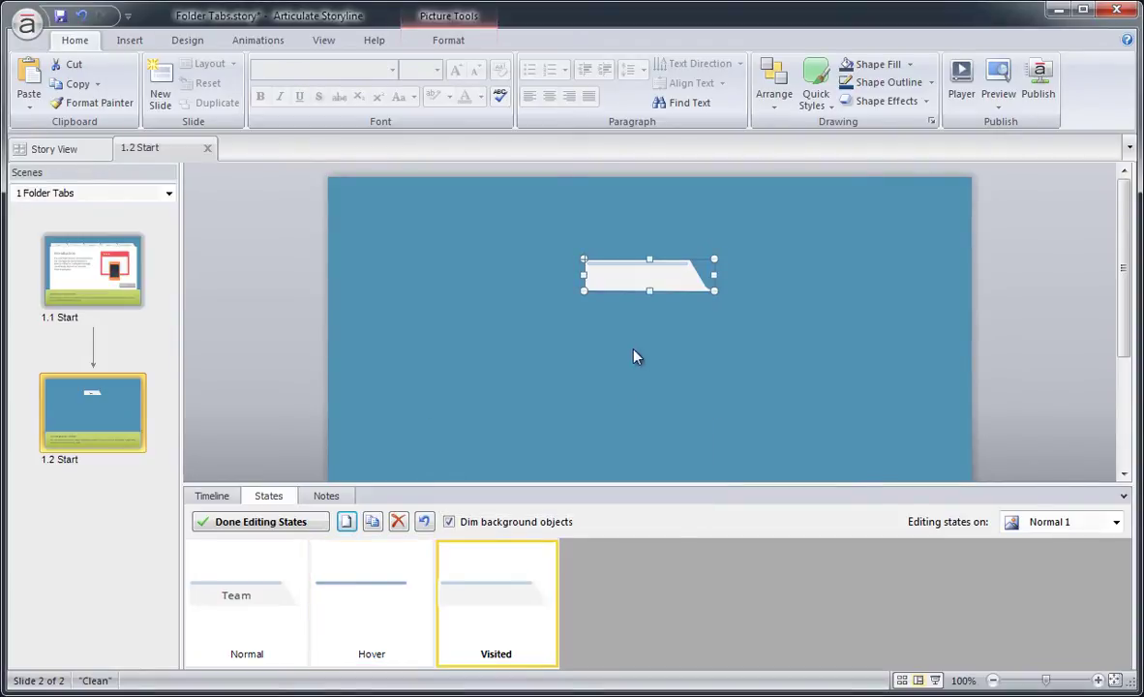
Step: Replace the Visited state's picture with the Visited tab image
right_click(626, 275)
click(683, 440)
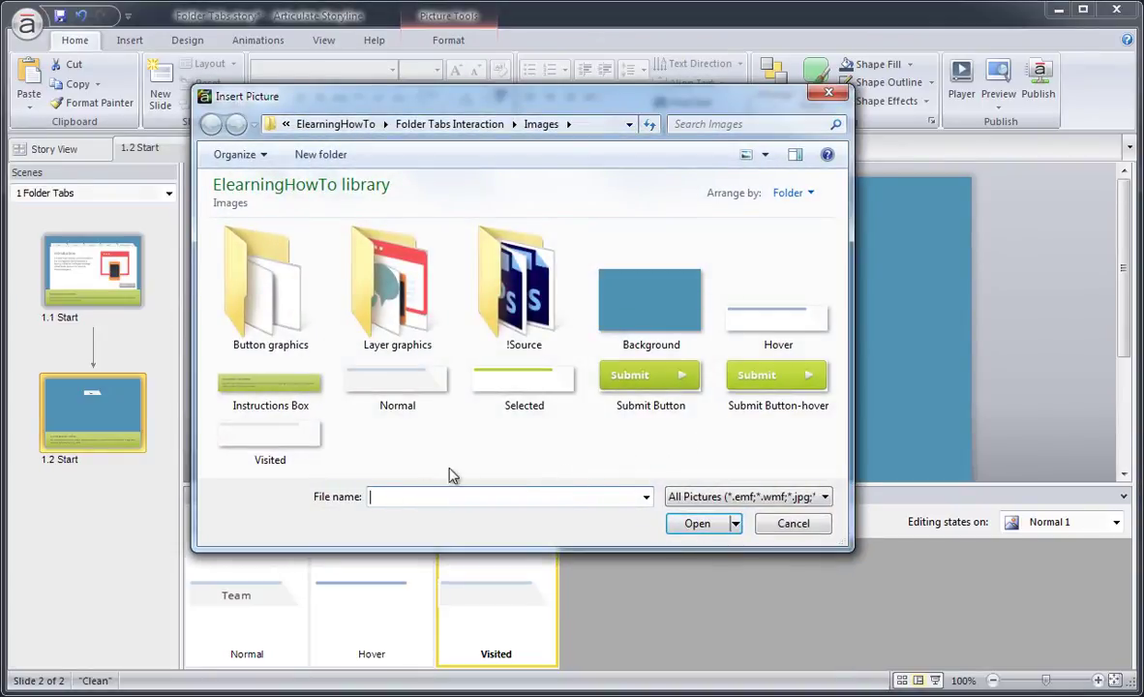
click(270, 438)
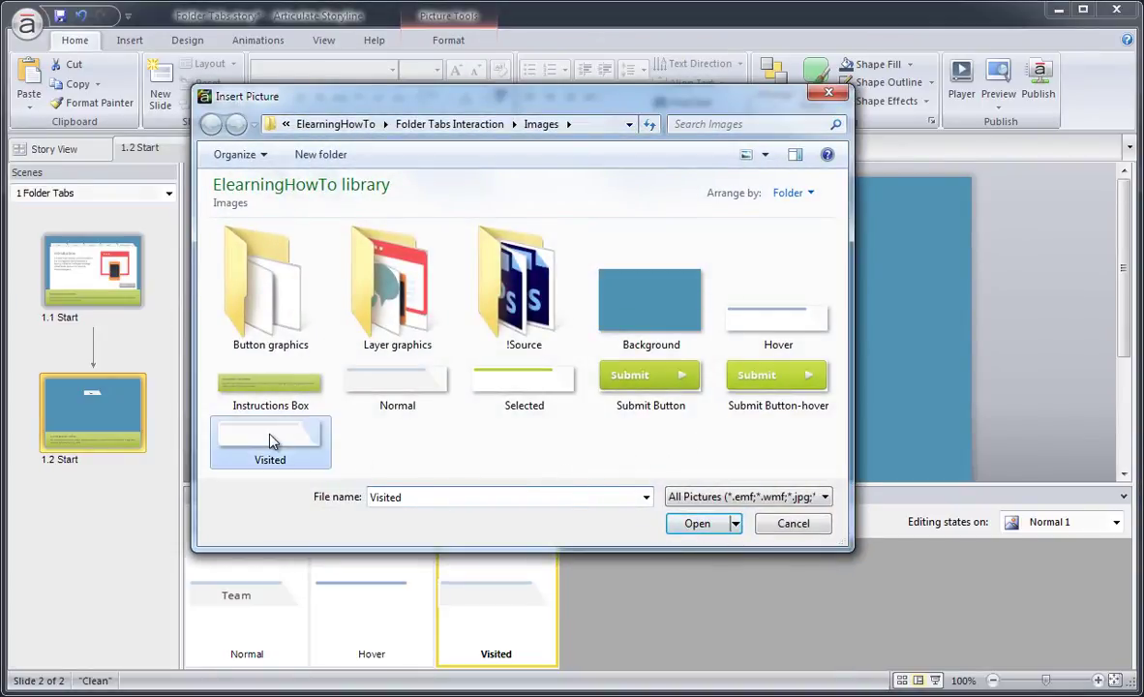
click(693, 525)
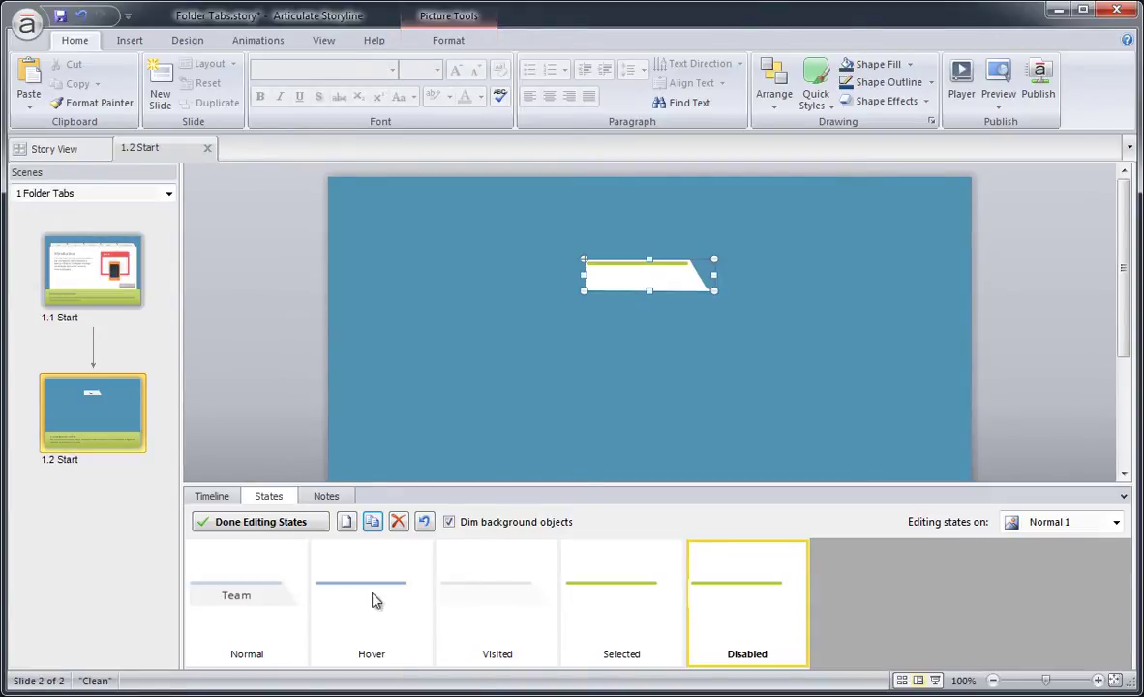
click(258, 587)
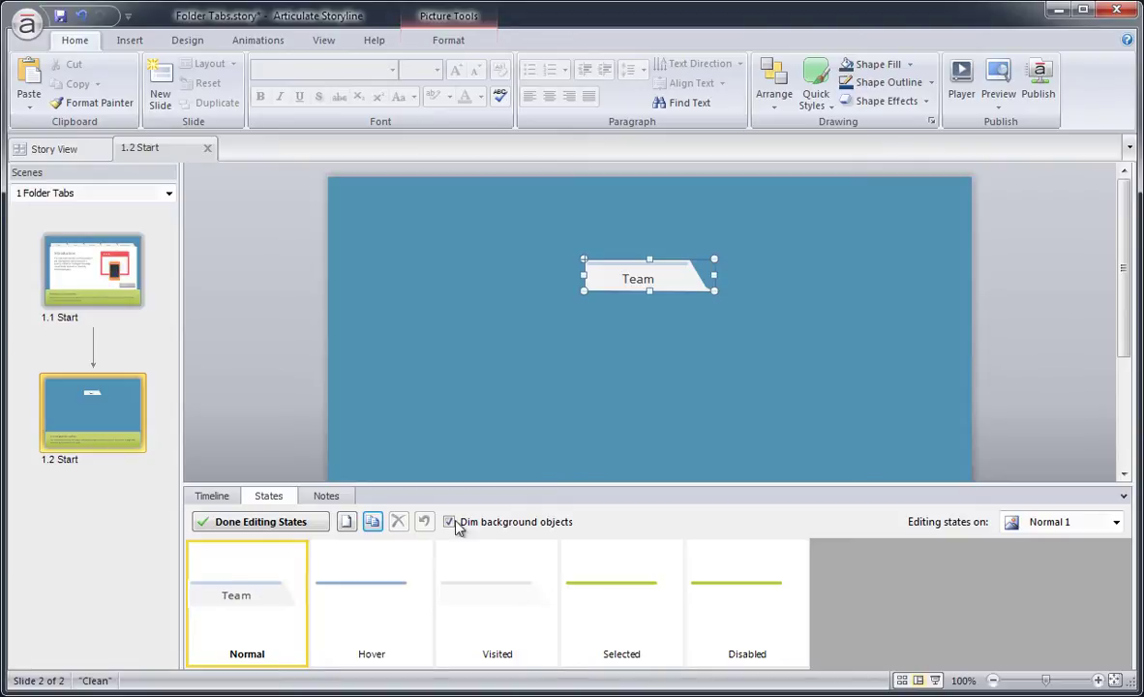
Step: Change the Team label's font colour in the tab's Hover state
click(634, 275)
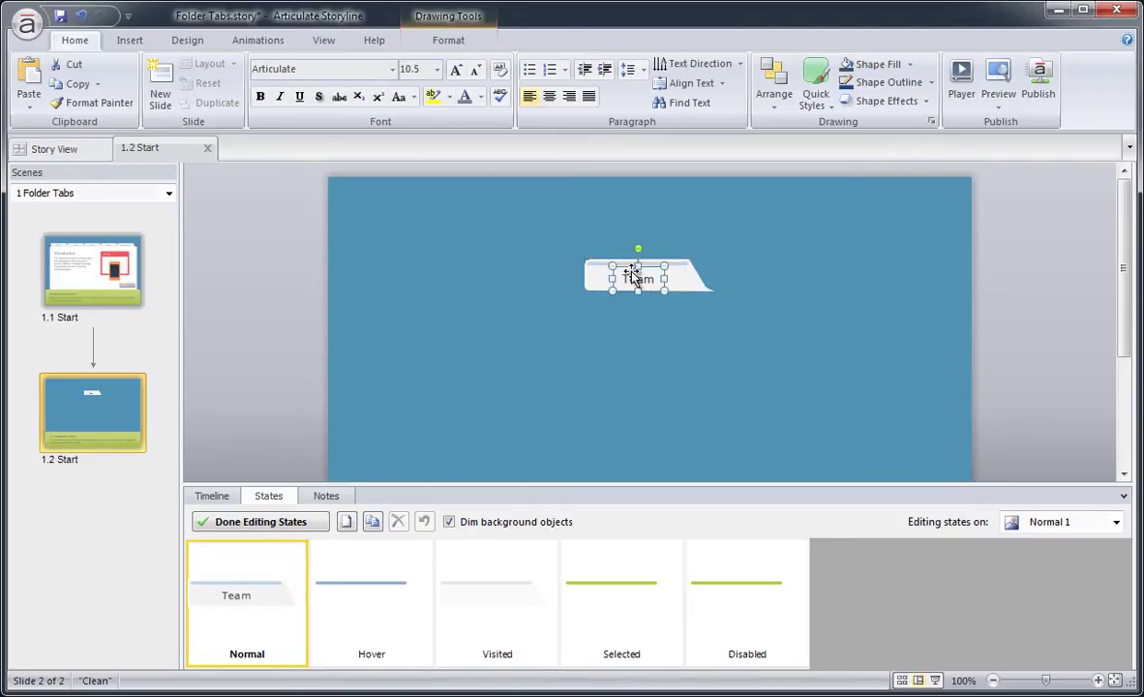
click(380, 574)
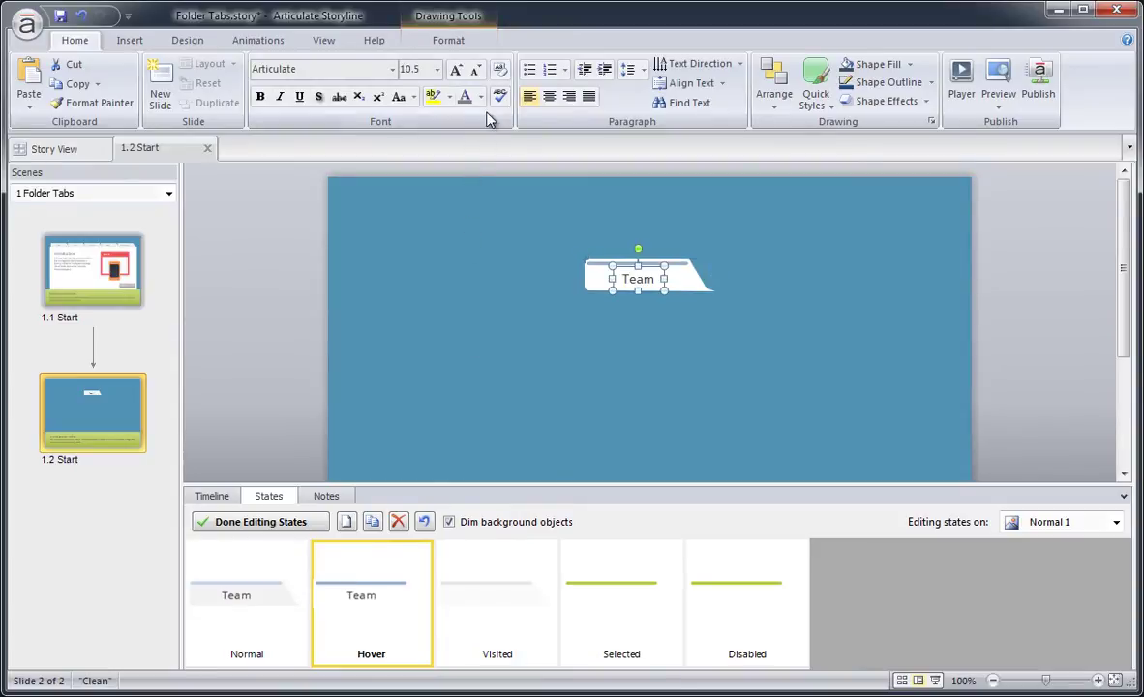
click(480, 97)
click(481, 141)
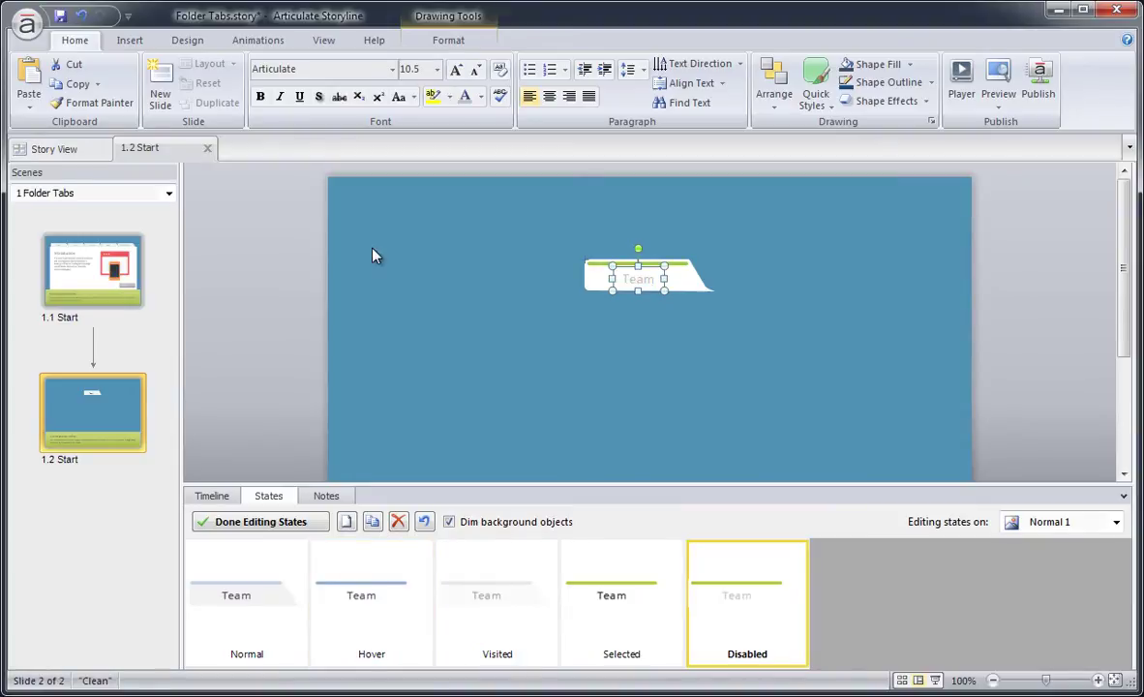
Step: Finish editing states and give the Team tab an outer shadow
click(279, 521)
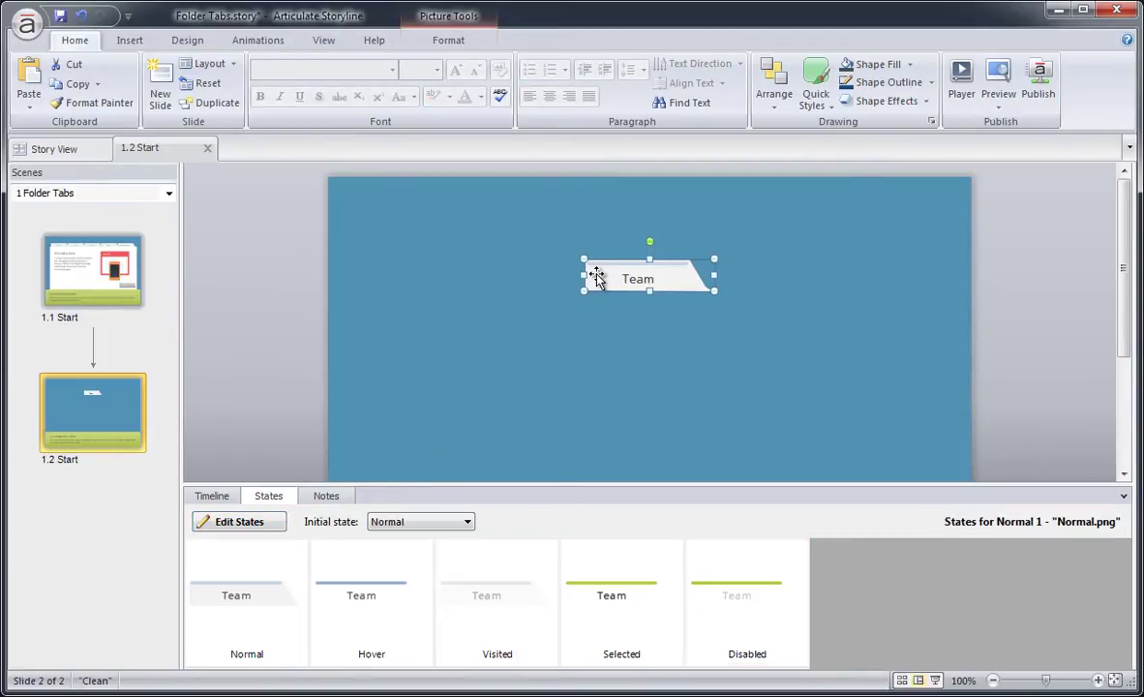
click(461, 46)
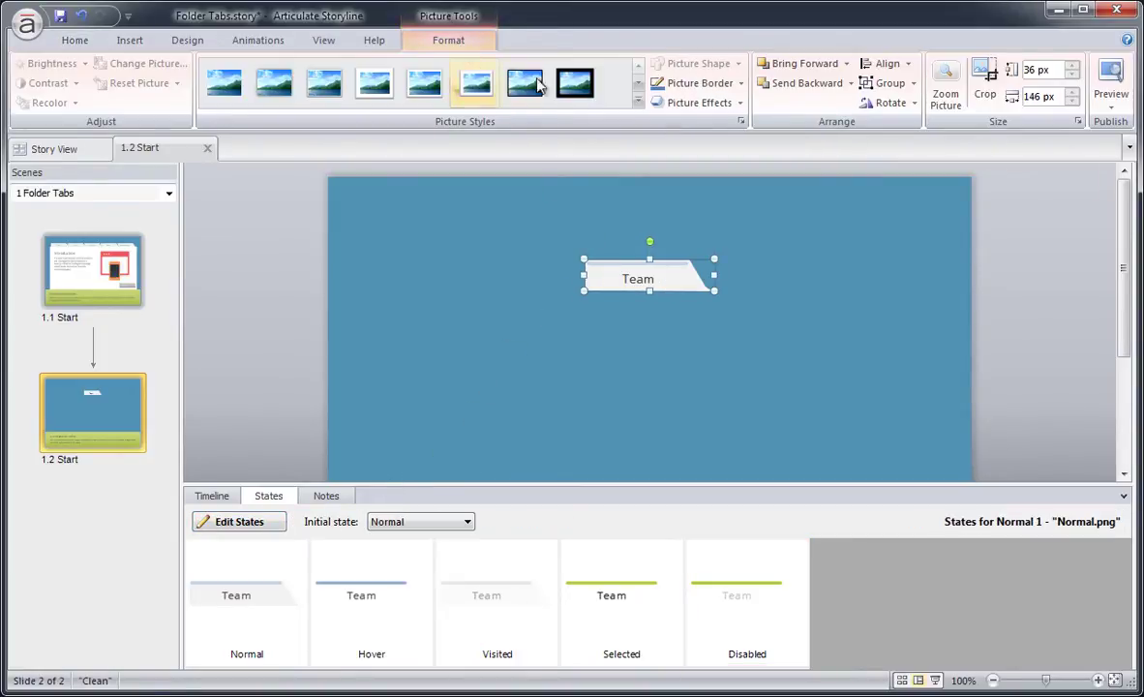
click(689, 103)
mouse_move(680, 135)
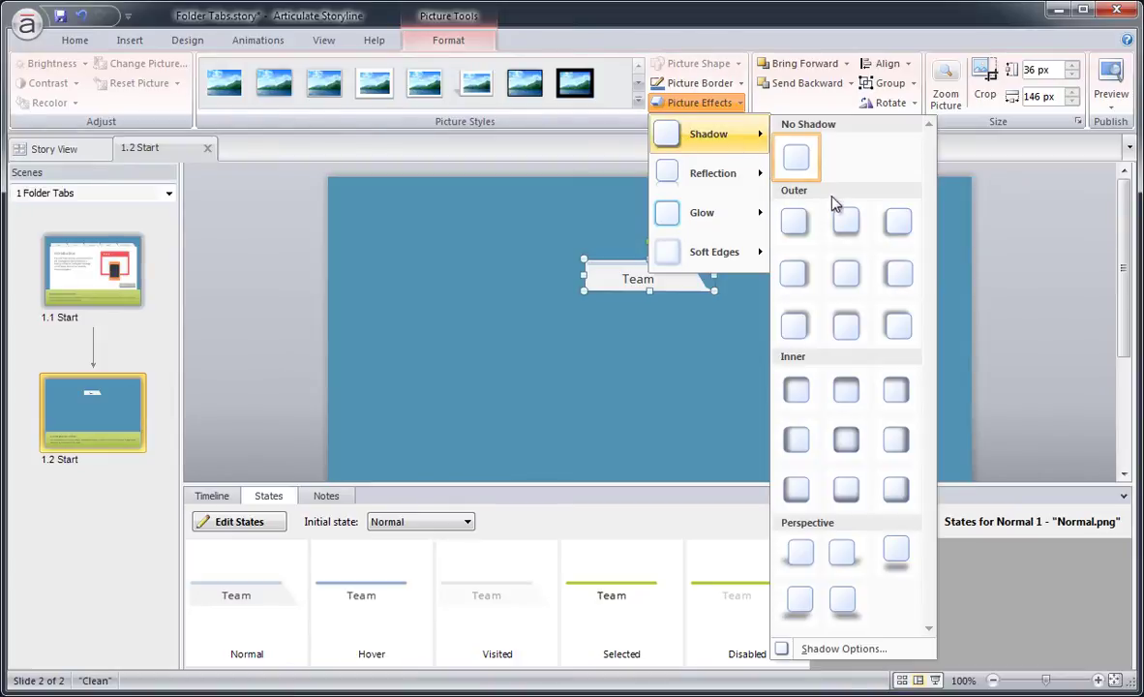
click(846, 280)
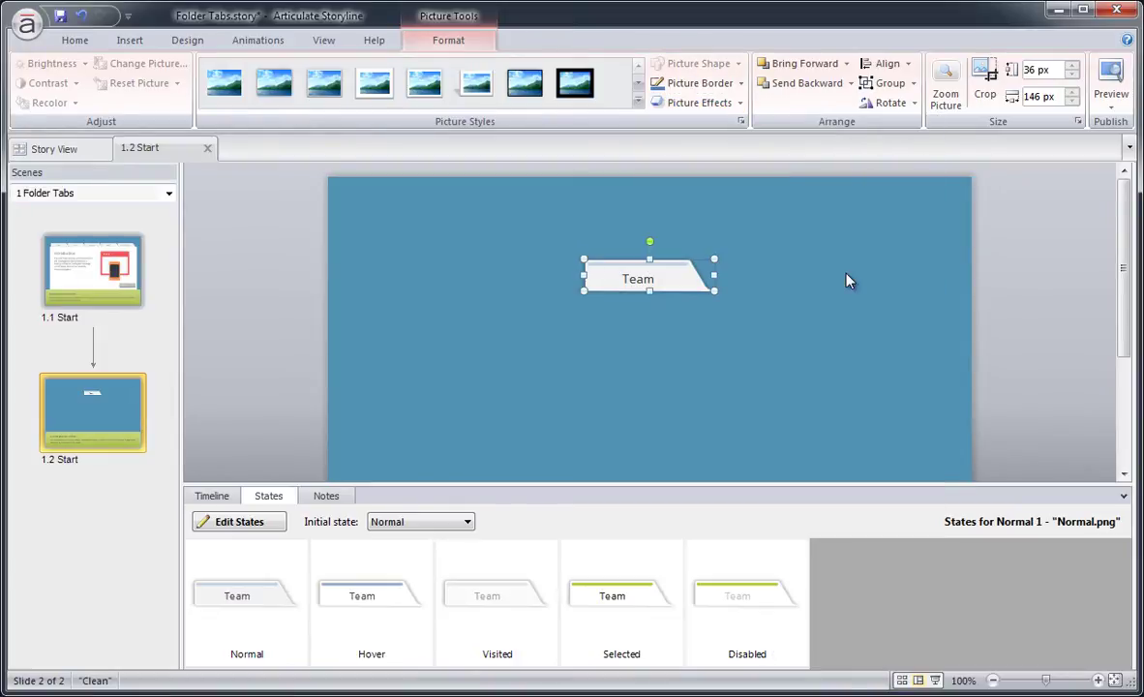
Step: Rename the Normal 1 timeline object to 'Team-tab'
click(212, 496)
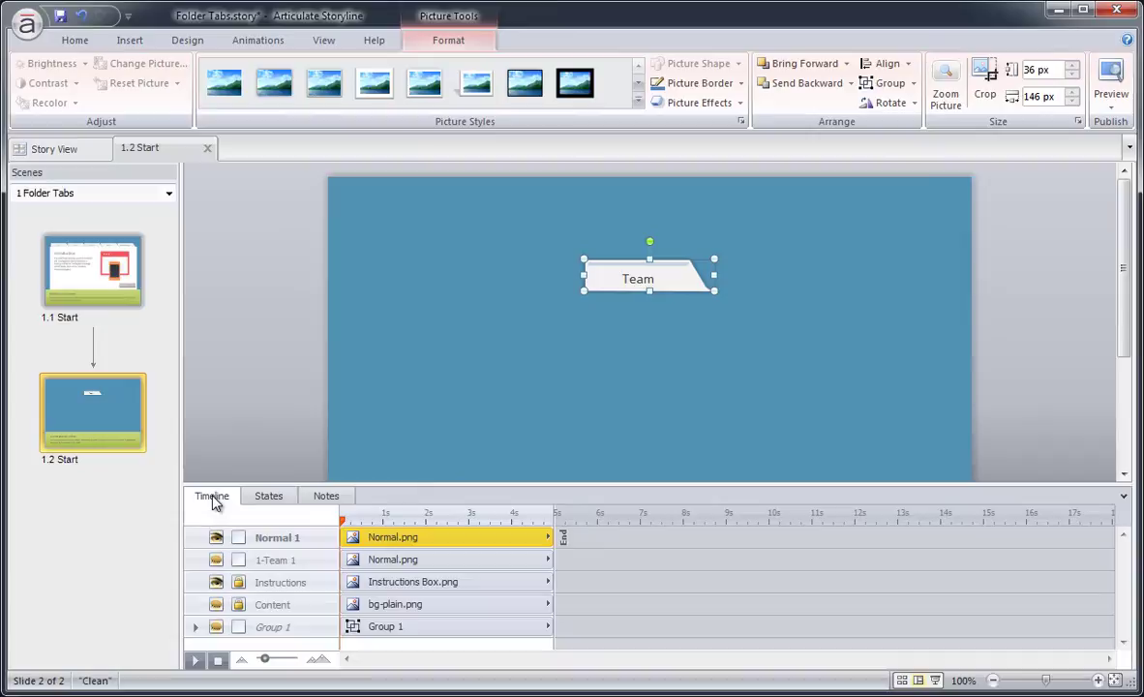
double_click(288, 538)
text(Team-tab)
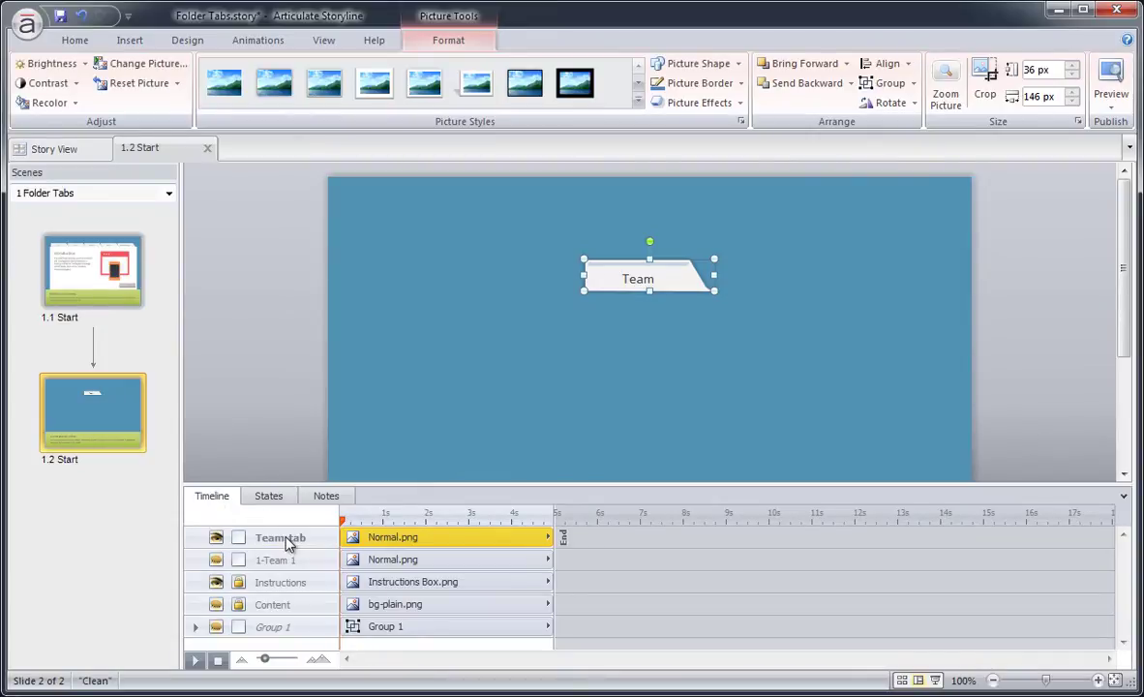
key(Return)
Step: Duplicate the tab to its left and name the copies 'Chat-tab' and 'Reports-tab'
ctrl+drag(617, 281, 447, 282)
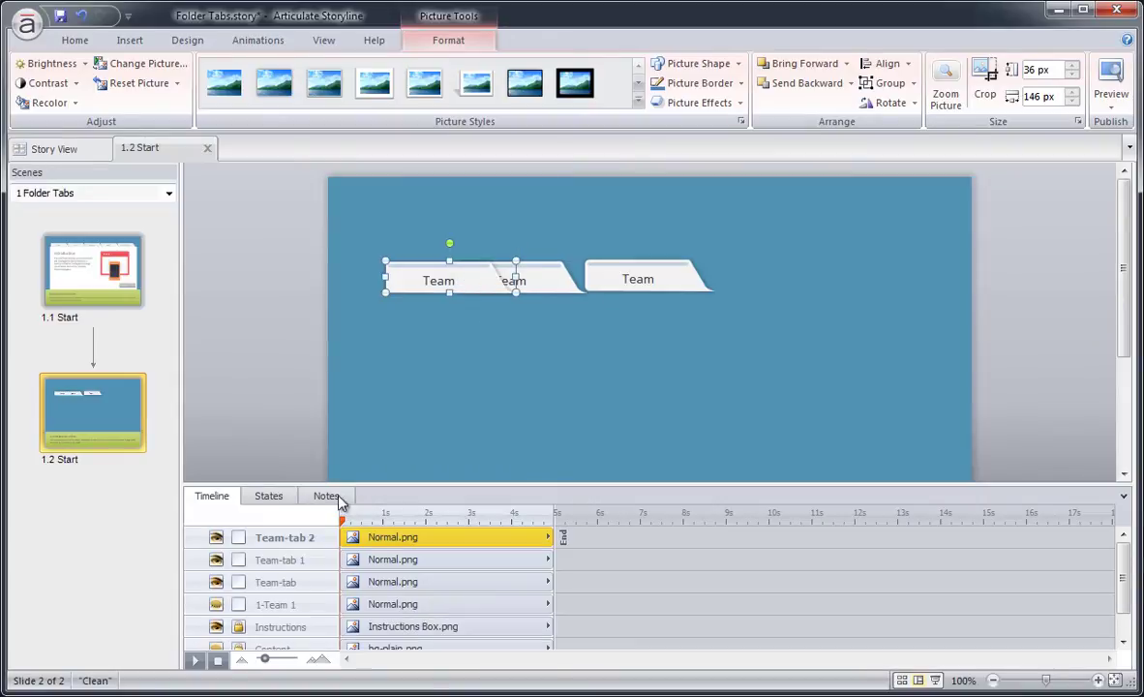
double_click(282, 560)
text(Chat-tab)
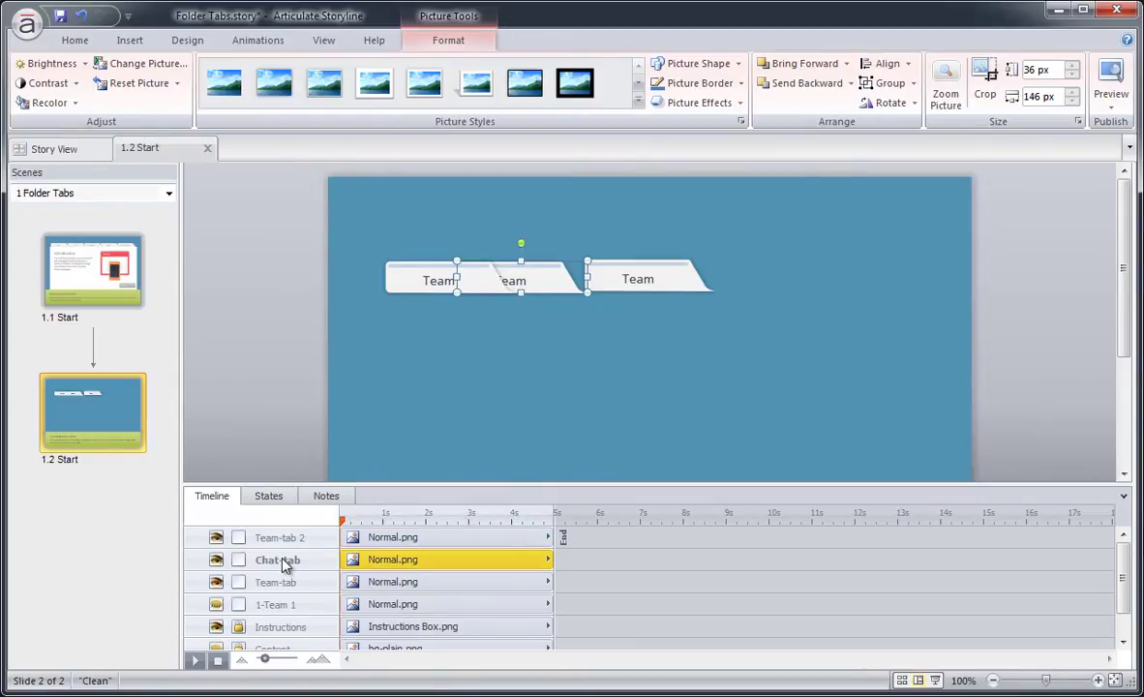
double_click(281, 538)
text(Reports-tab)
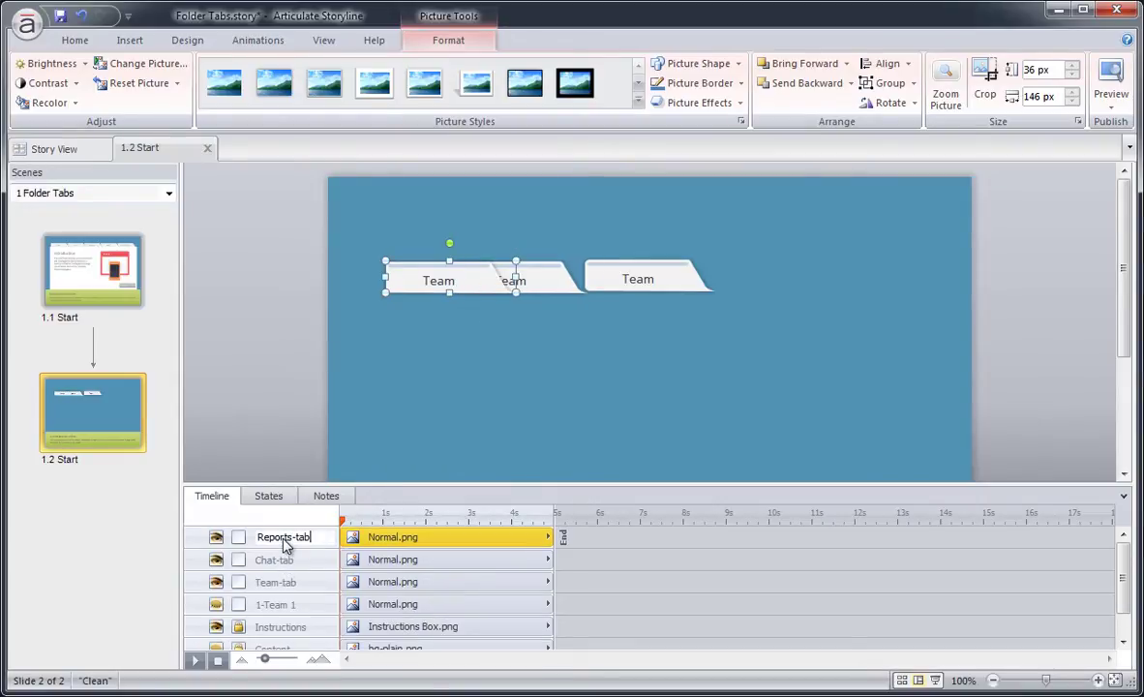
key(Return)
Step: Select all three tabs and distribute them evenly side by side
shift+click(561, 281)
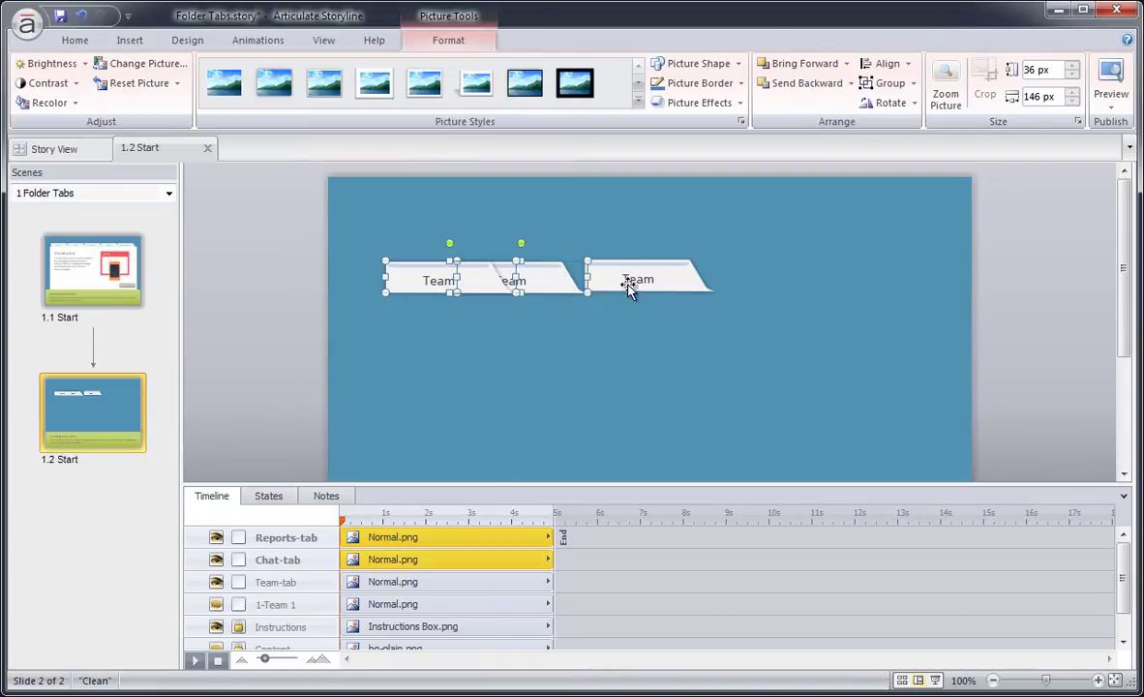
shift+click(627, 288)
click(883, 63)
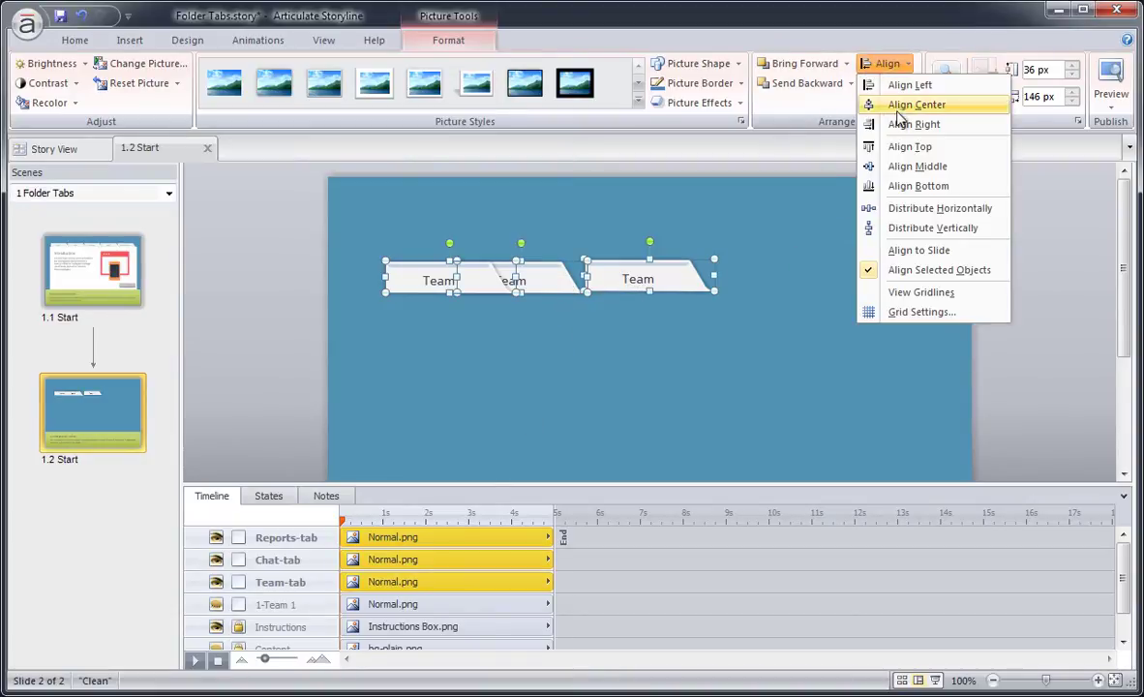
click(924, 208)
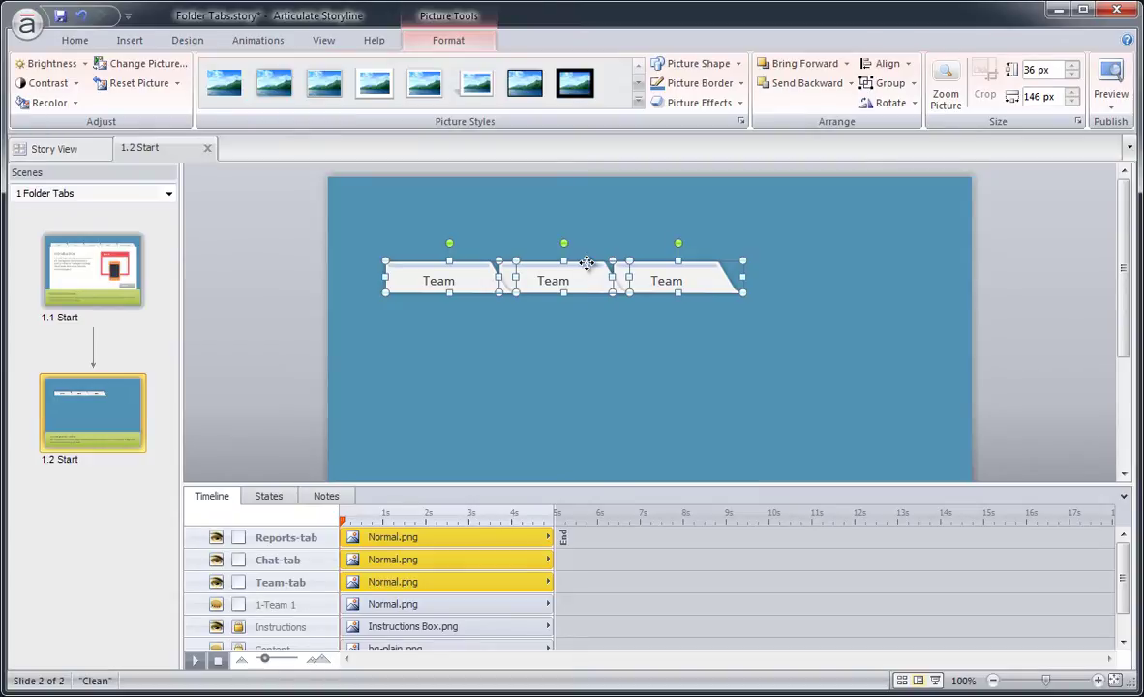
Step: Assign the three selected tabs to Button set 1
right_click(588, 261)
mouse_move(697, 368)
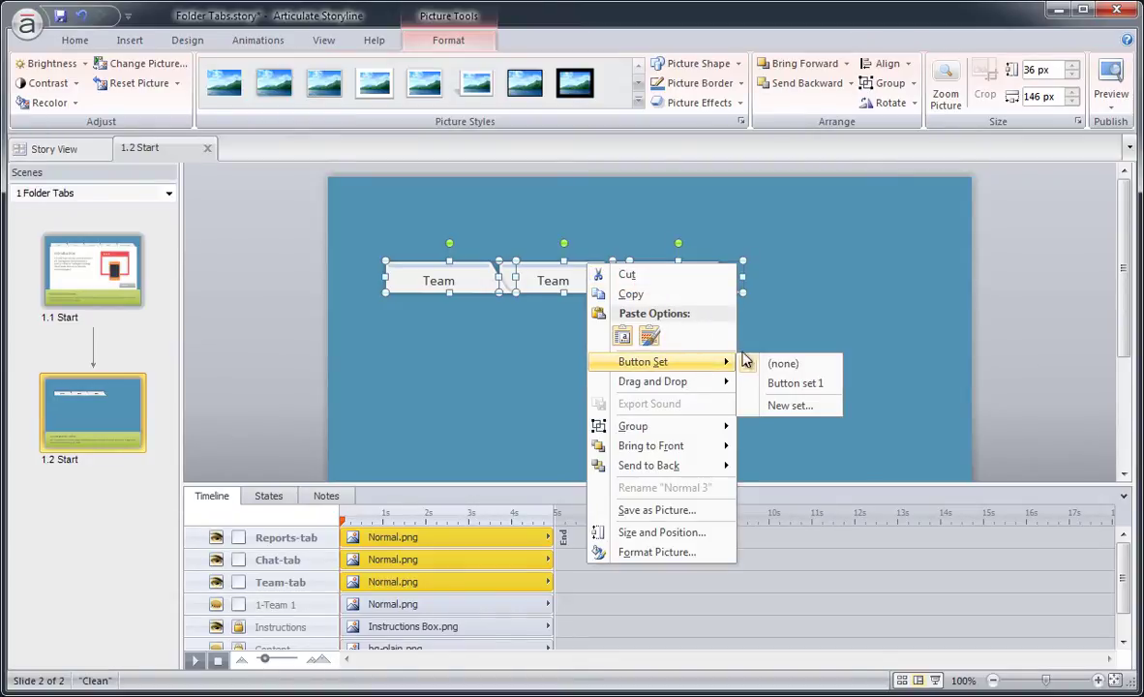
click(819, 384)
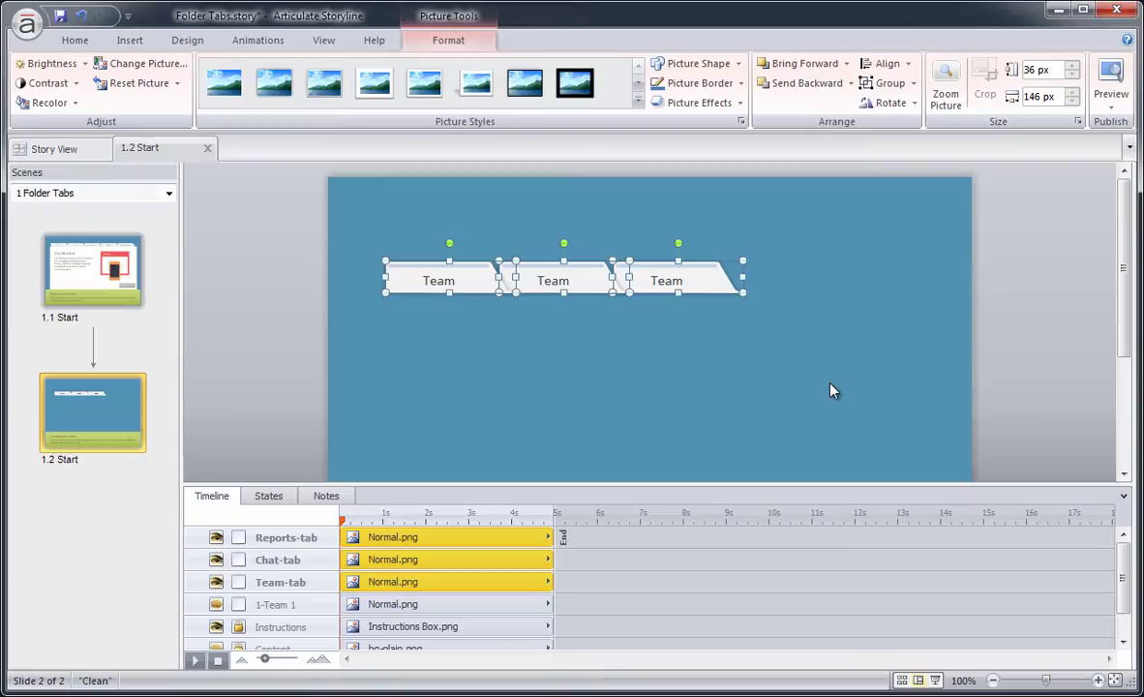
Step: Edit the middle tab's states and change its Normal label to 'Chat'
click(831, 390)
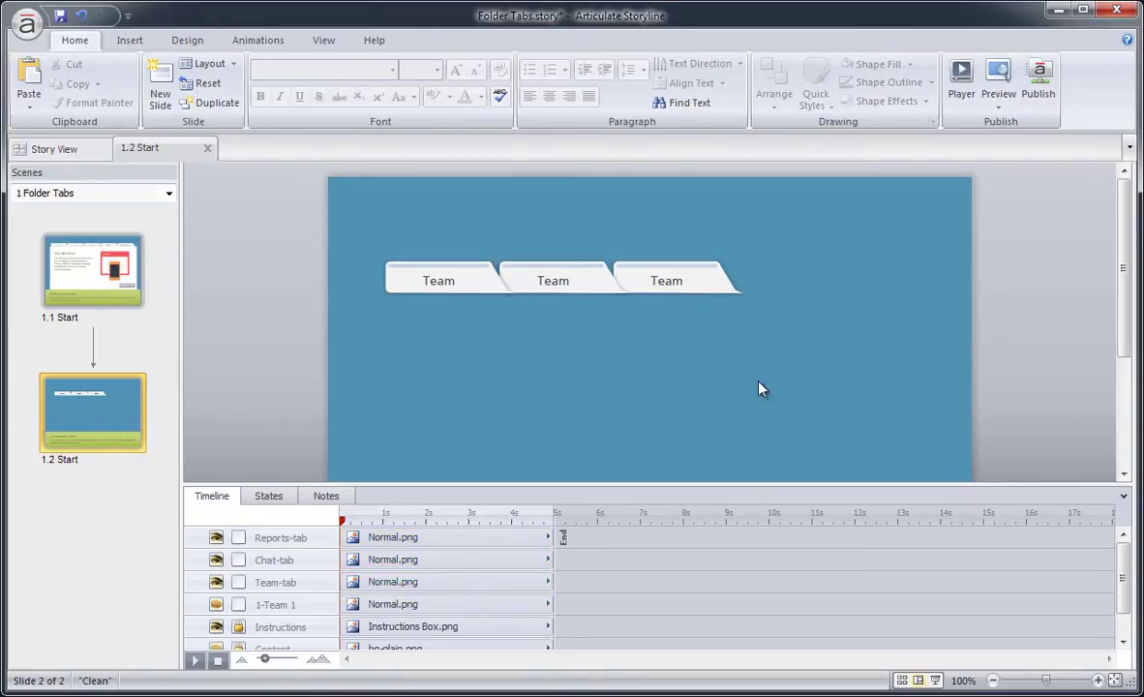
click(528, 279)
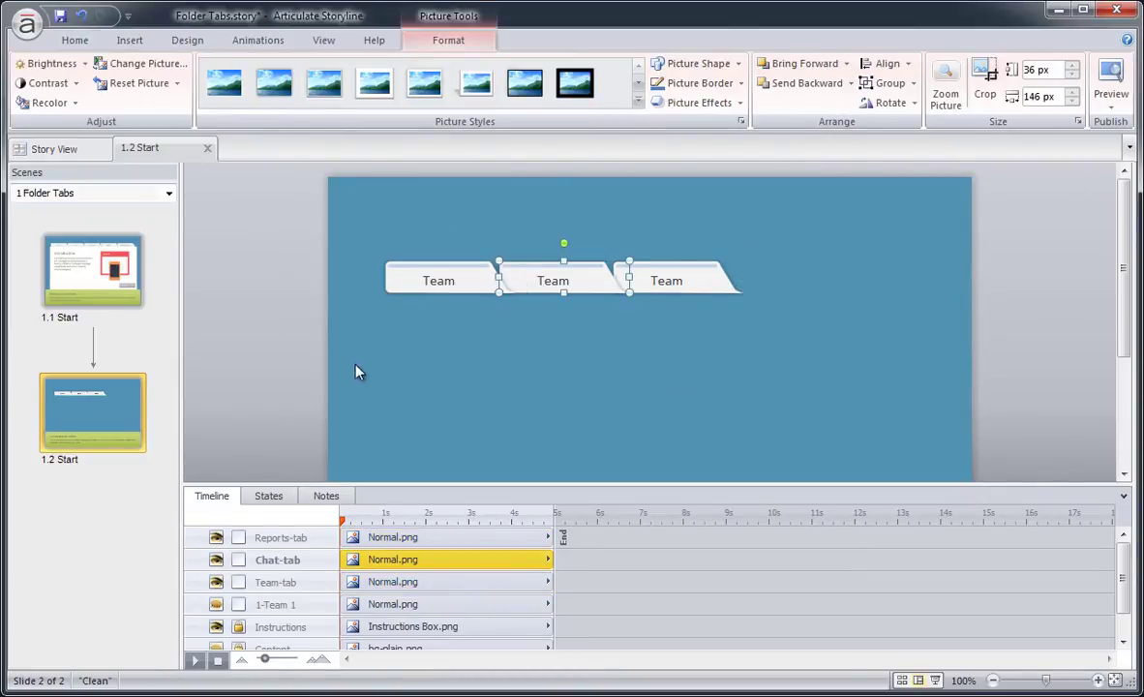
click(268, 498)
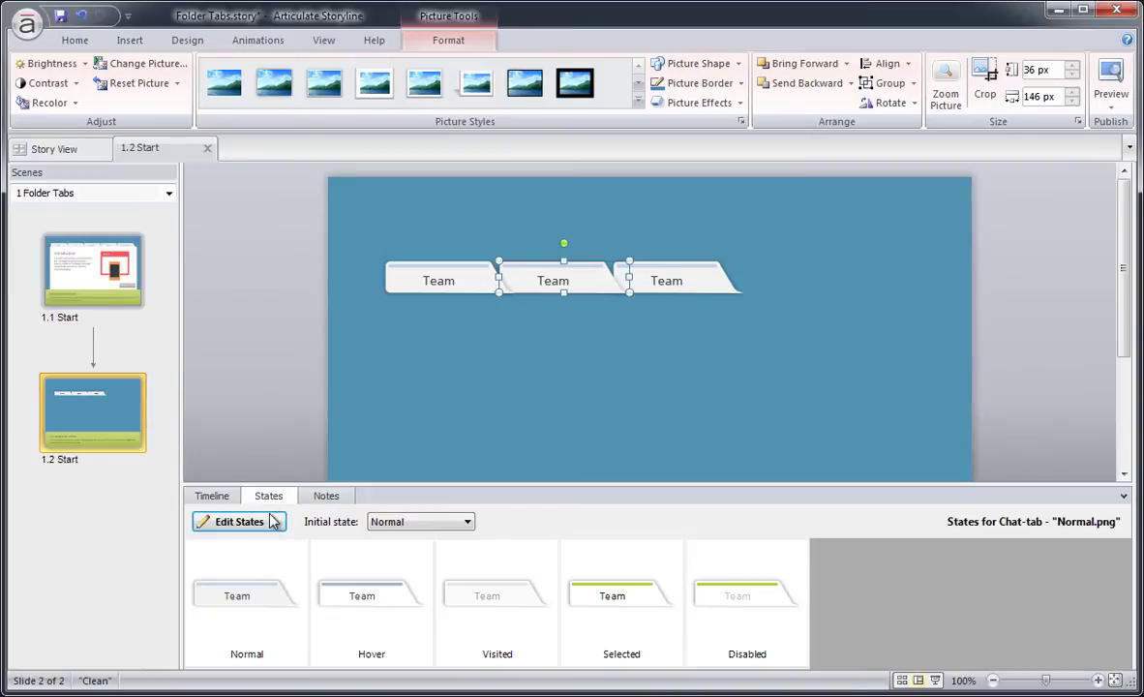
click(272, 523)
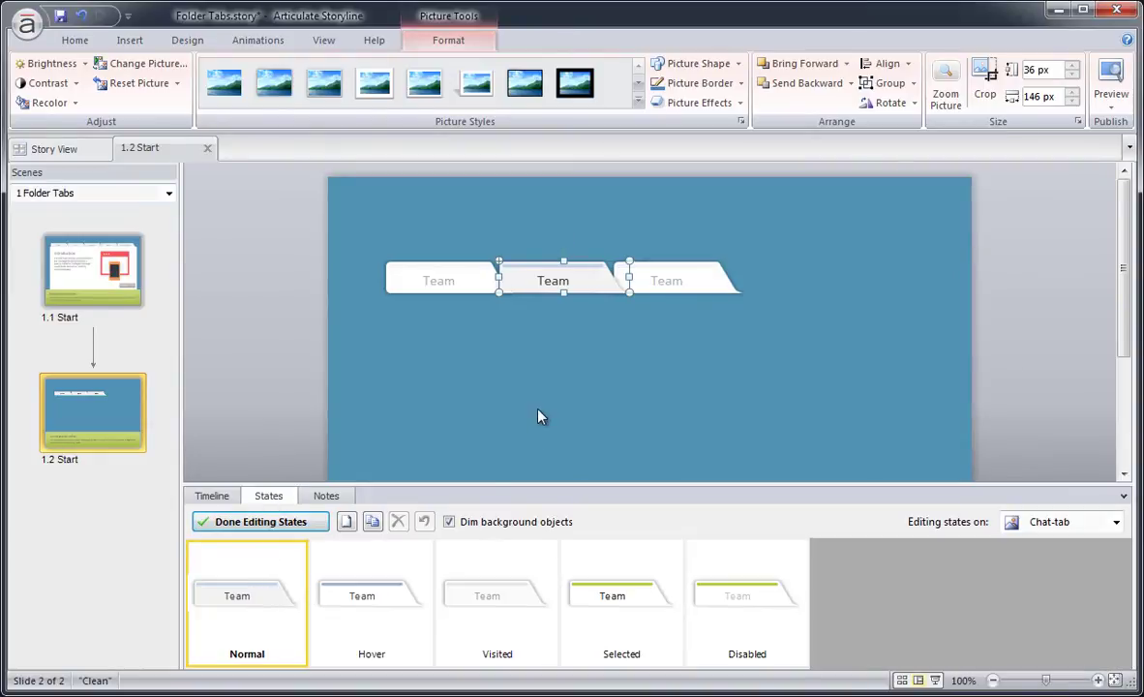
click(547, 283)
double_click(547, 283)
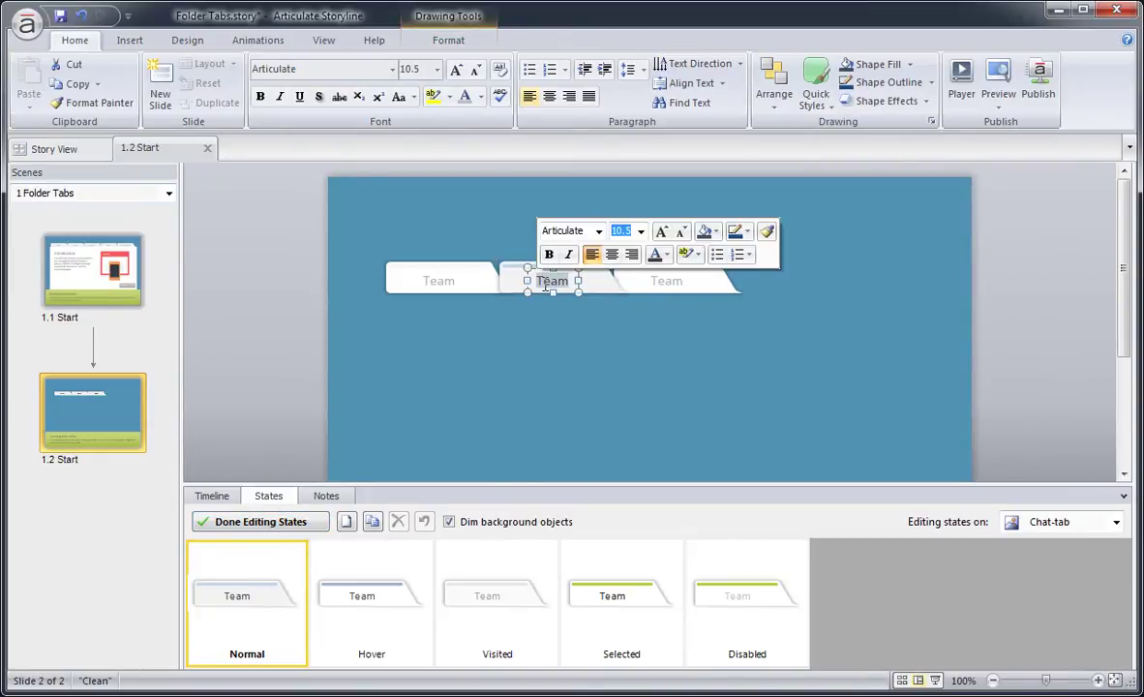
text(Chat)
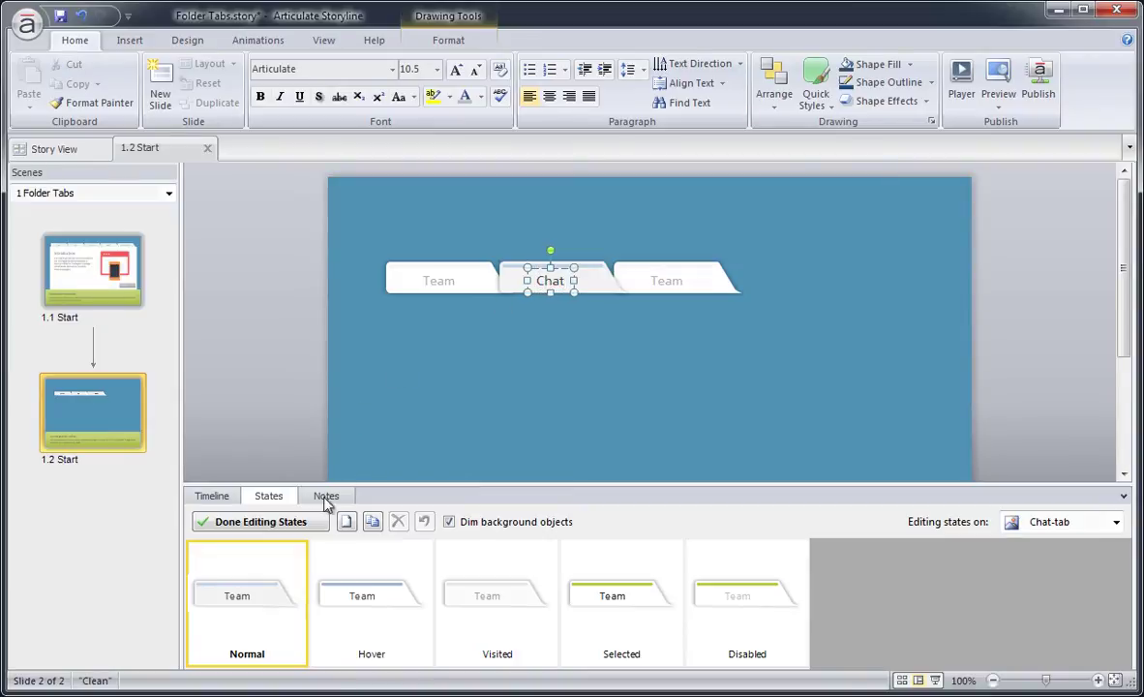
Step: Change the middle tab's Hover and Visited labels to 'Chat' and finish editing states
click(368, 590)
click(549, 282)
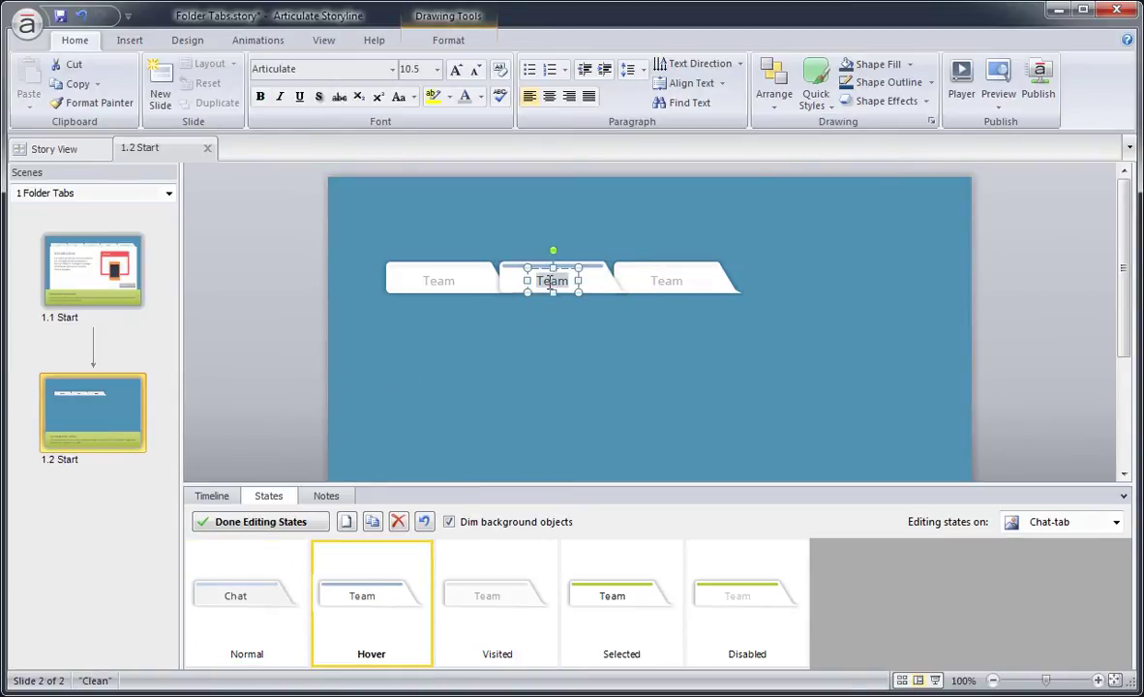
double_click(549, 282)
text(Chat)
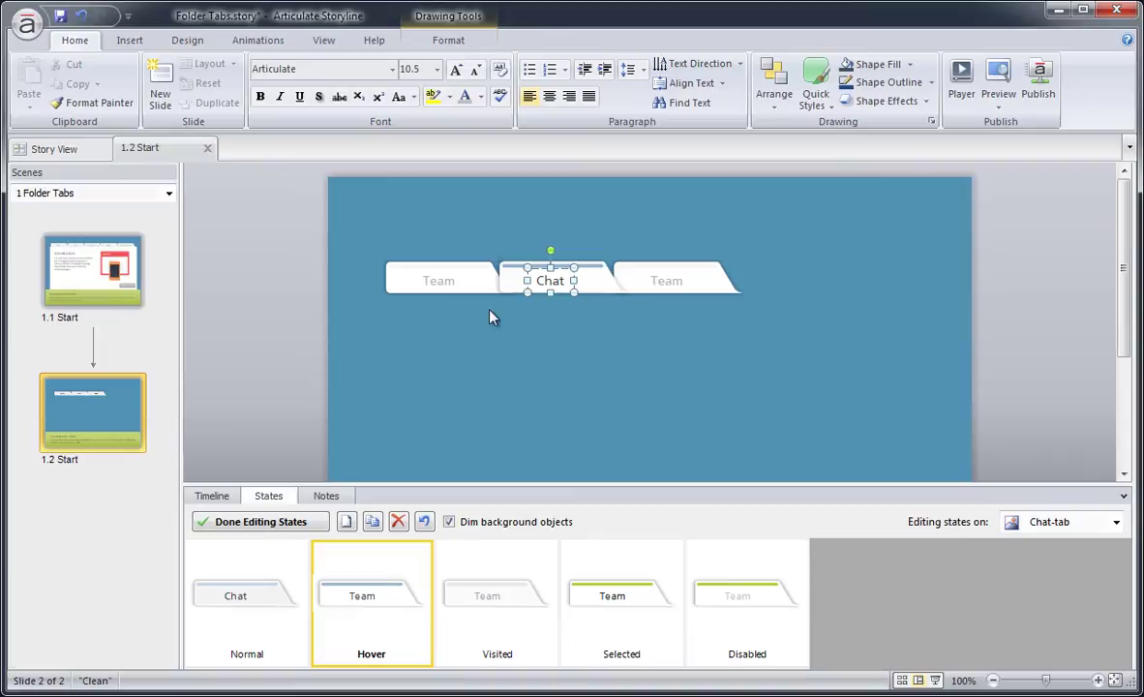
click(455, 594)
click(565, 280)
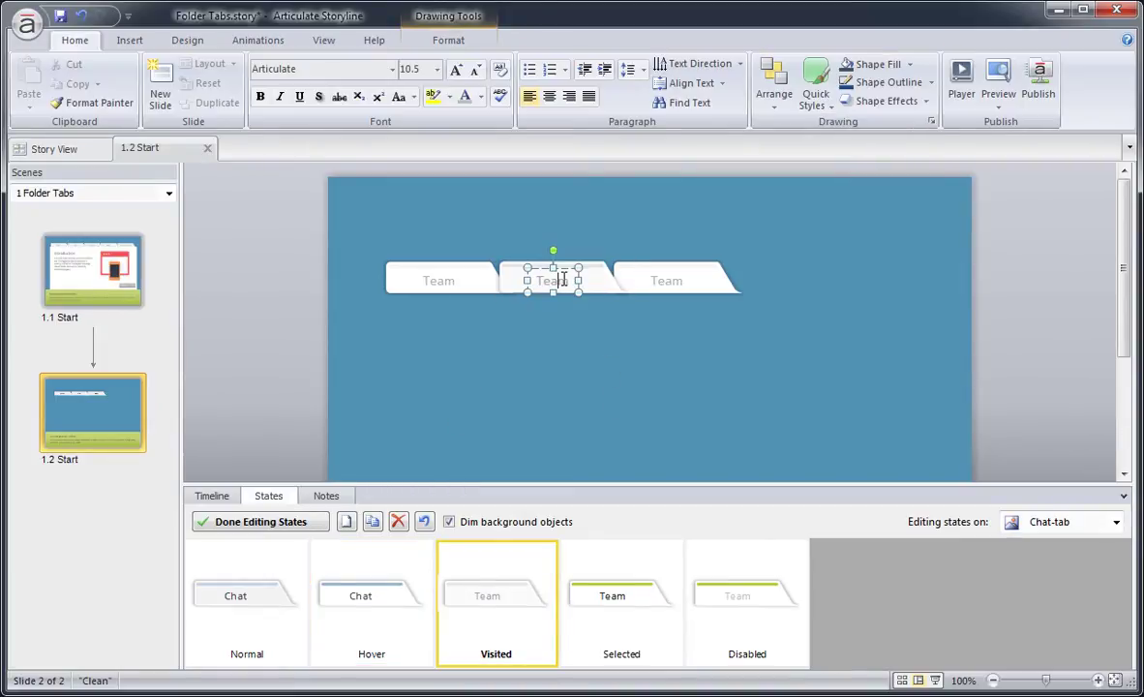
double_click(565, 280)
text(Chat)
click(498, 339)
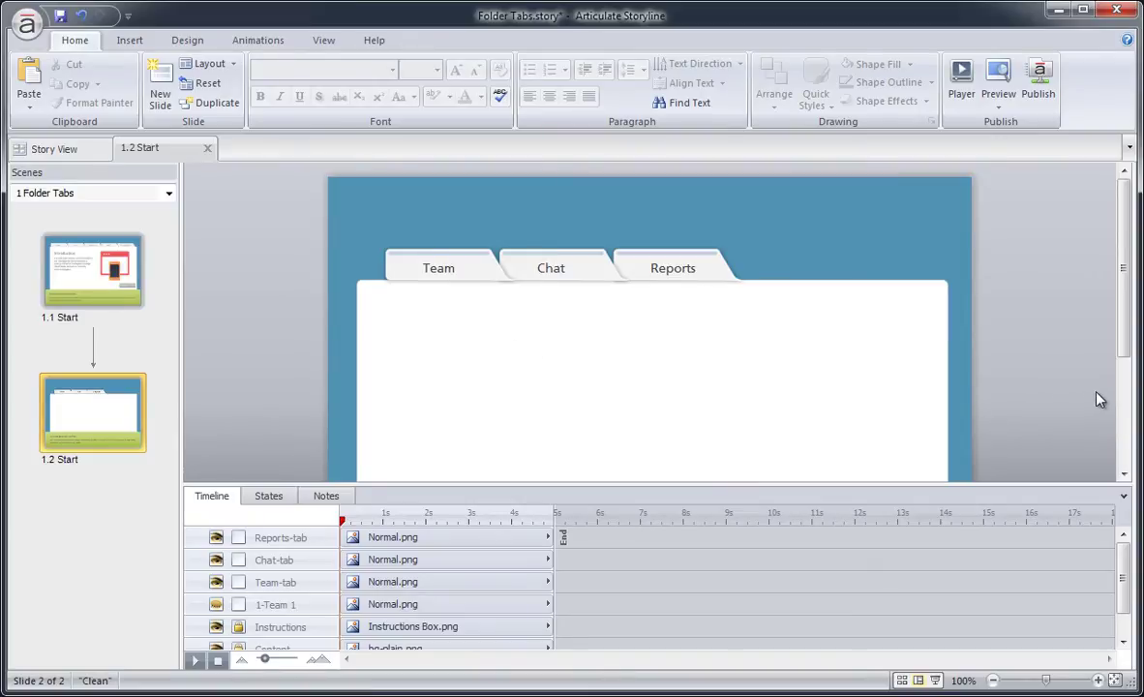
Step: Add three new slide layers to slide 1.2
drag(1133, 395, 929, 370)
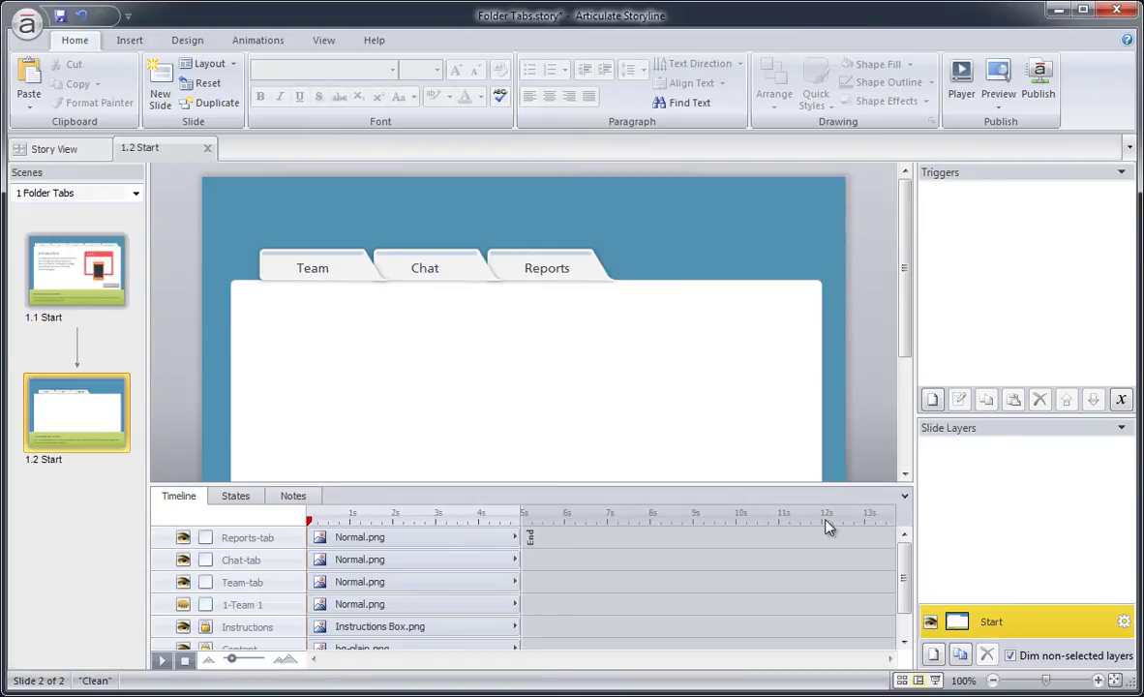
click(931, 656)
click(931, 656)
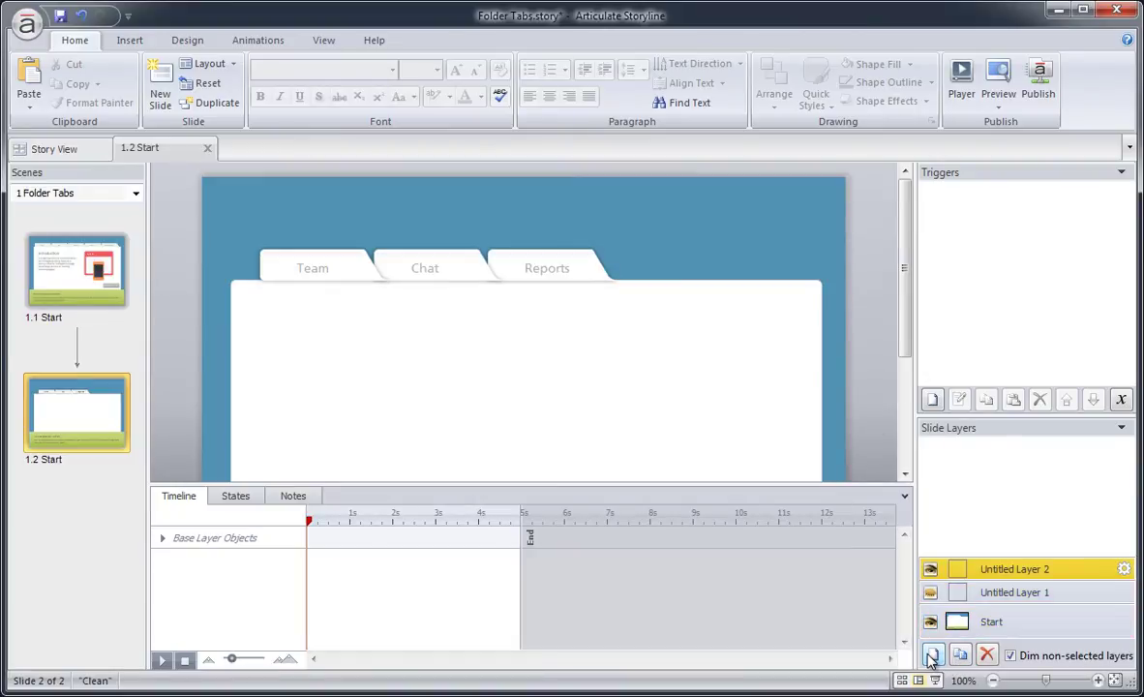
click(931, 656)
Step: Rename the layers 1-team, 2-chat and 3-reports, then go back to slide 1.1
click(979, 592)
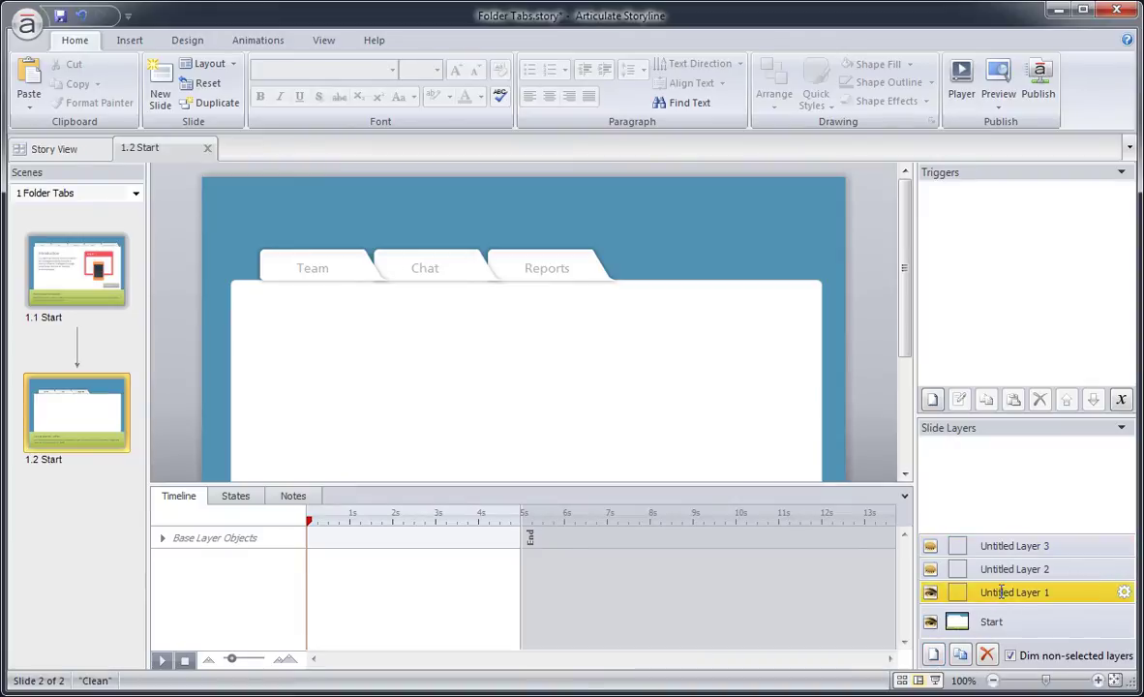
click(1001, 592)
text(1-team)
click(1007, 571)
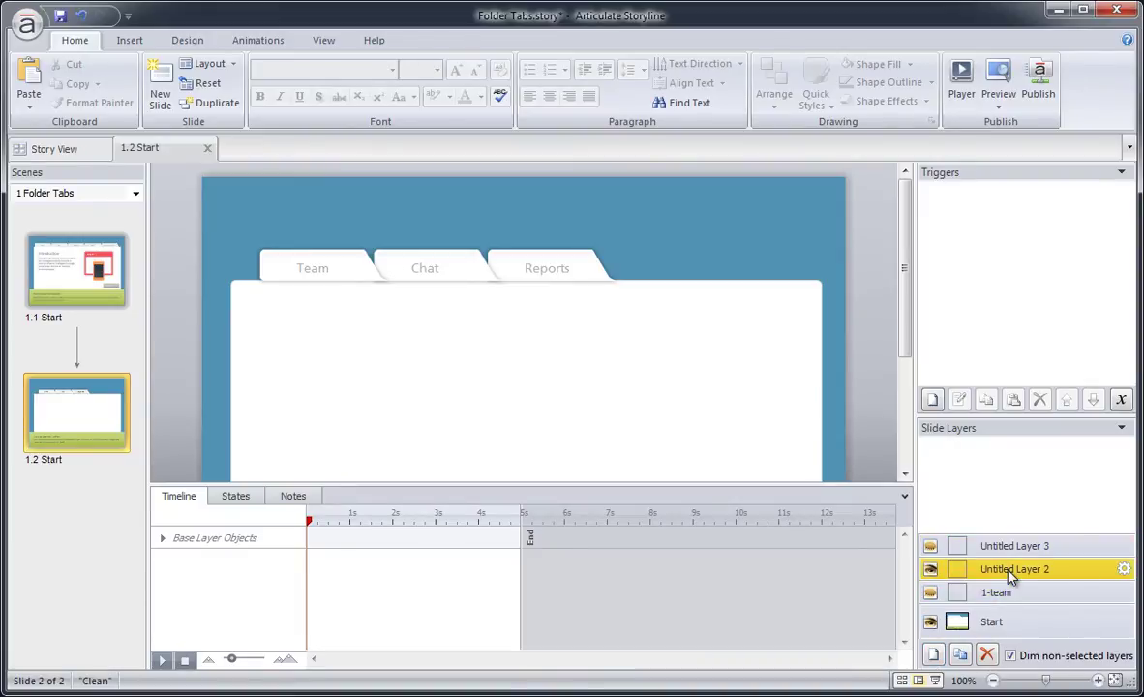
click(1007, 570)
text(2-chat)
key(Return)
click(1003, 548)
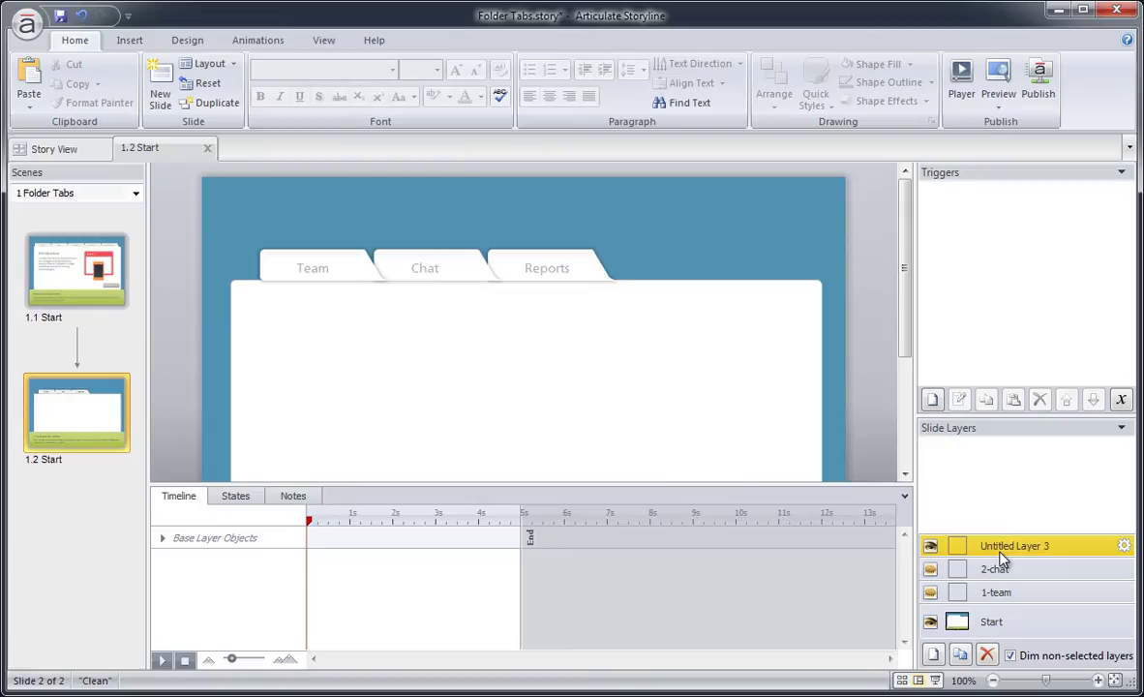
click(1002, 548)
text(3-reports)
click(993, 595)
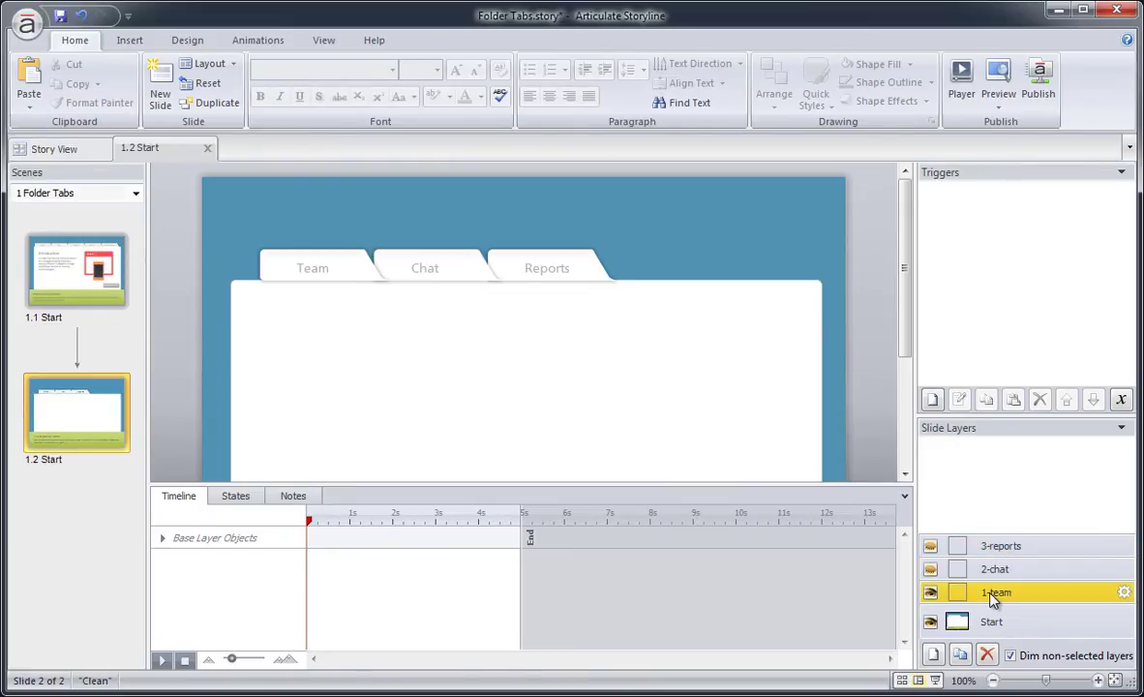
click(107, 285)
Step: Copy the Introduction heading onto slide 1.2's 1-team layer, position it, and retitle it Team
click(289, 275)
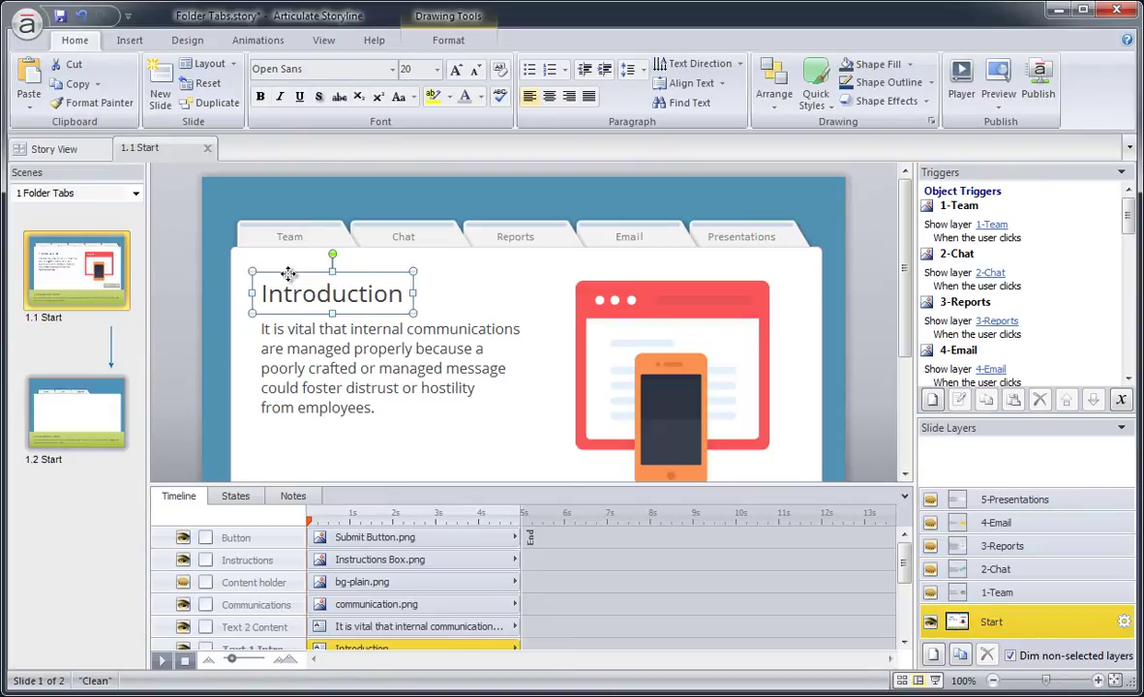
right_click(289, 275)
click(324, 303)
click(106, 387)
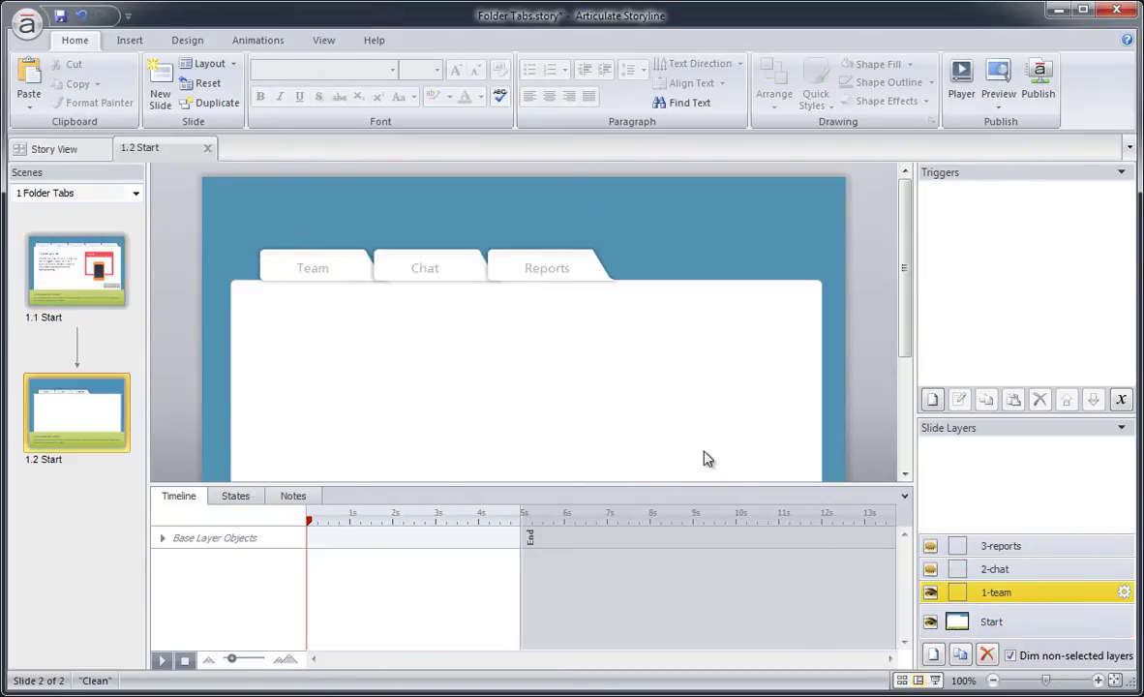
key(ctrl+v)
drag(391, 317, 396, 349)
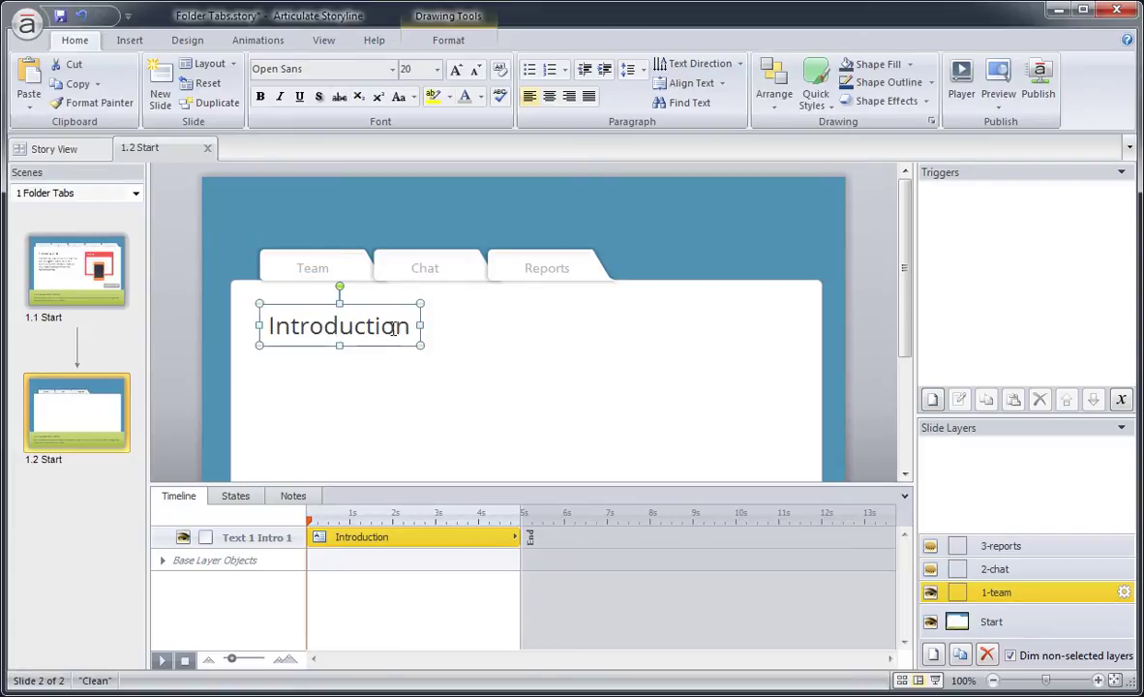
text(Team)
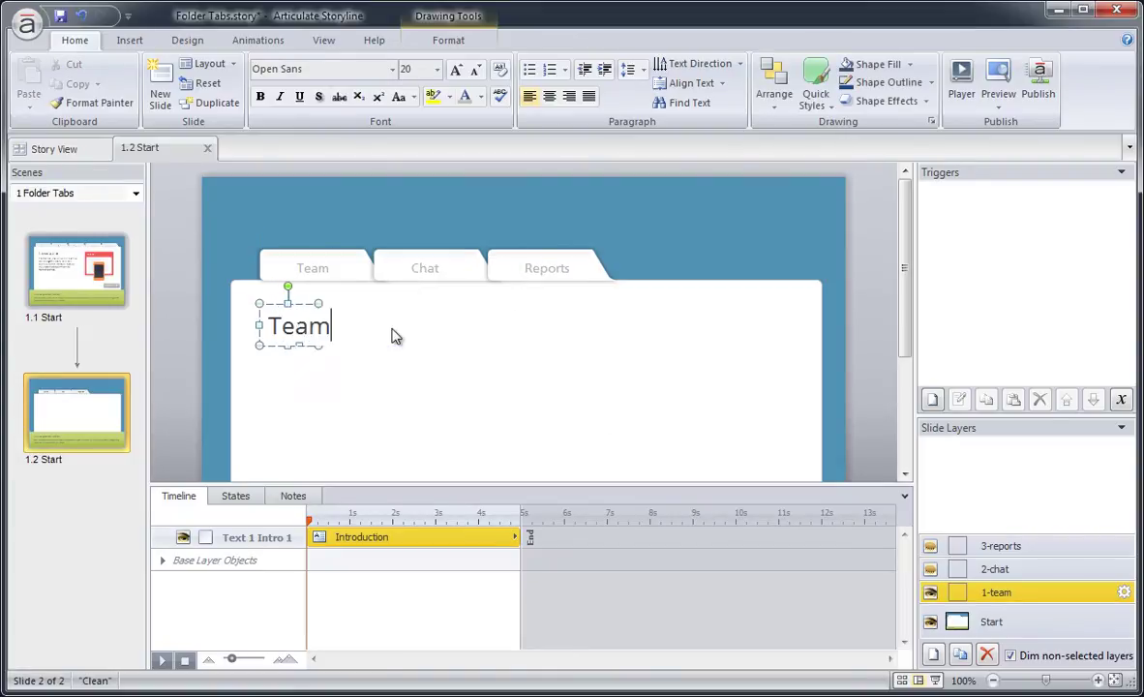
click(348, 352)
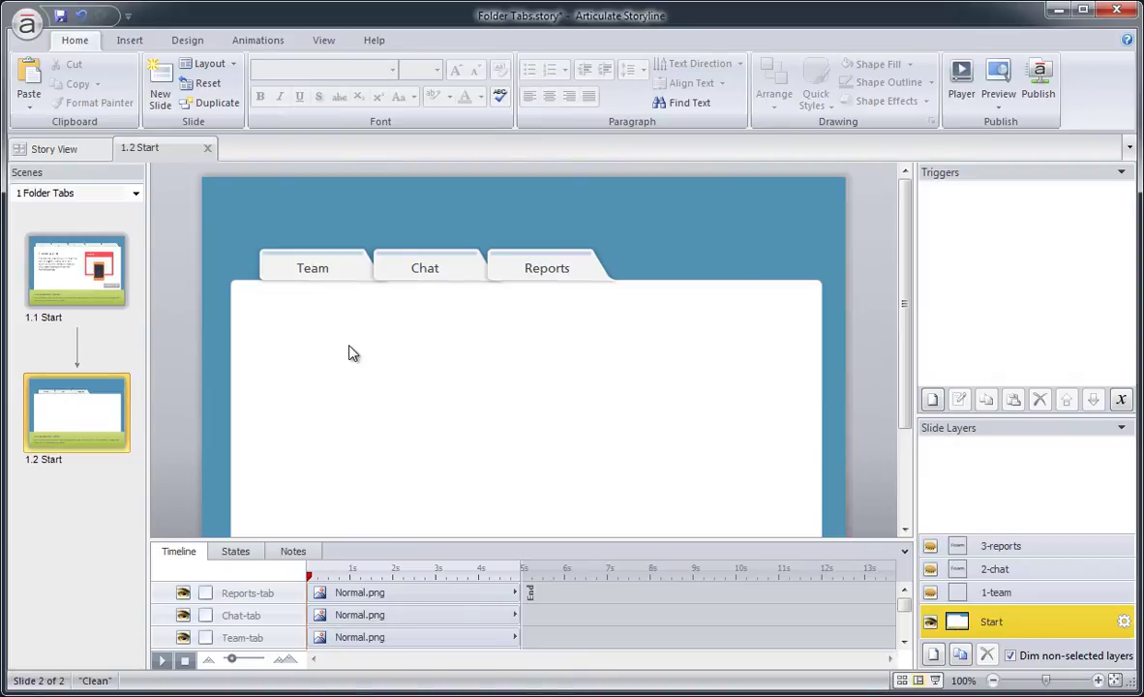
Step: Add a trigger to Team-tab that shows layer 1-team when the user clicks it
click(300, 272)
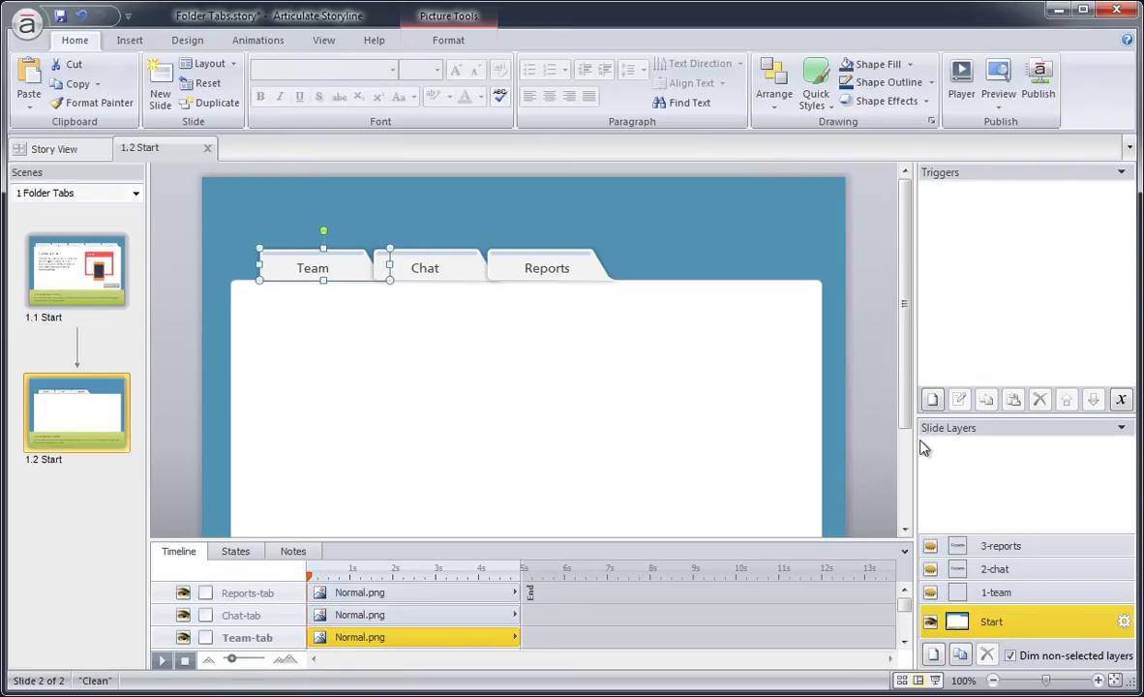
click(932, 400)
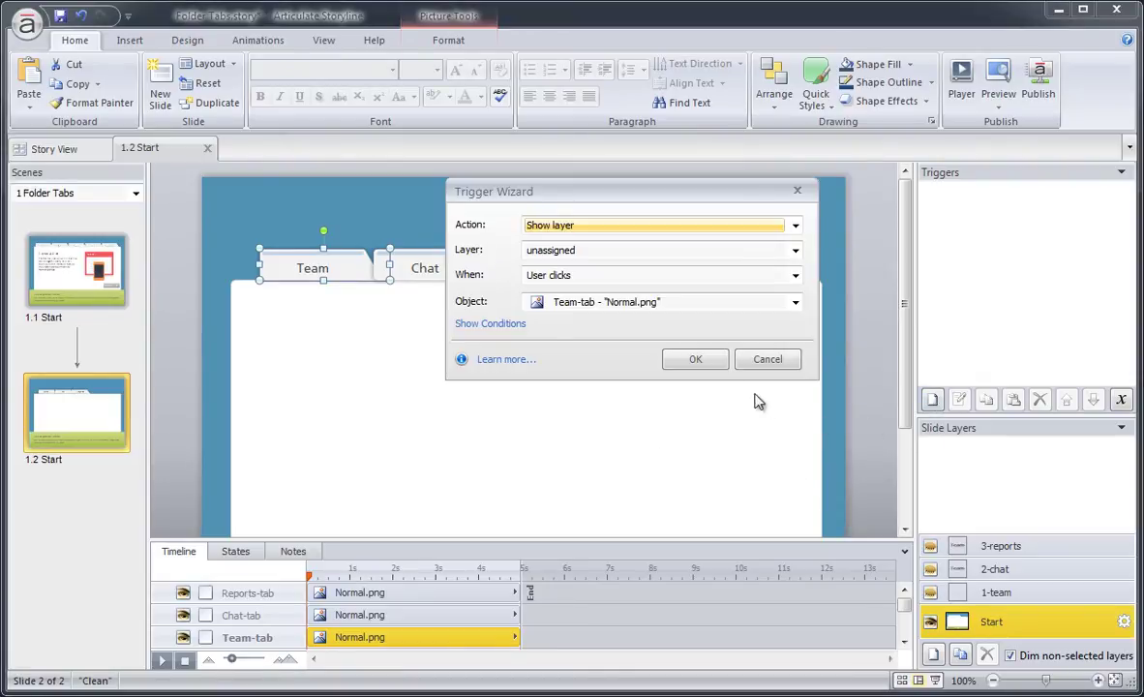
click(645, 226)
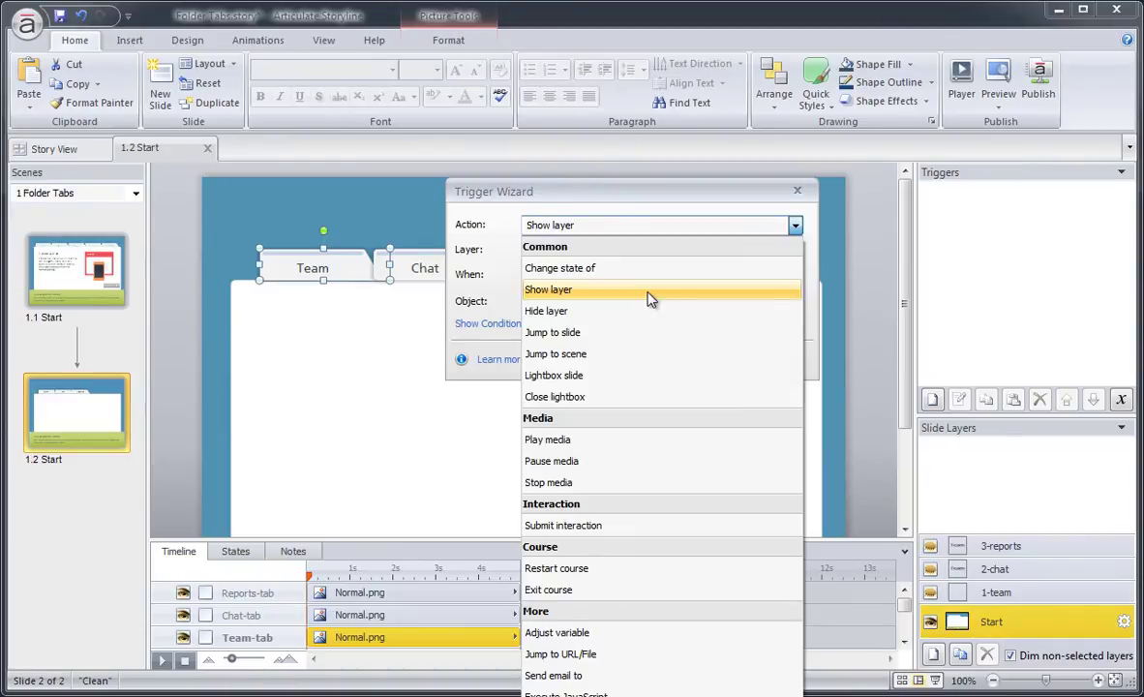
click(649, 290)
click(660, 253)
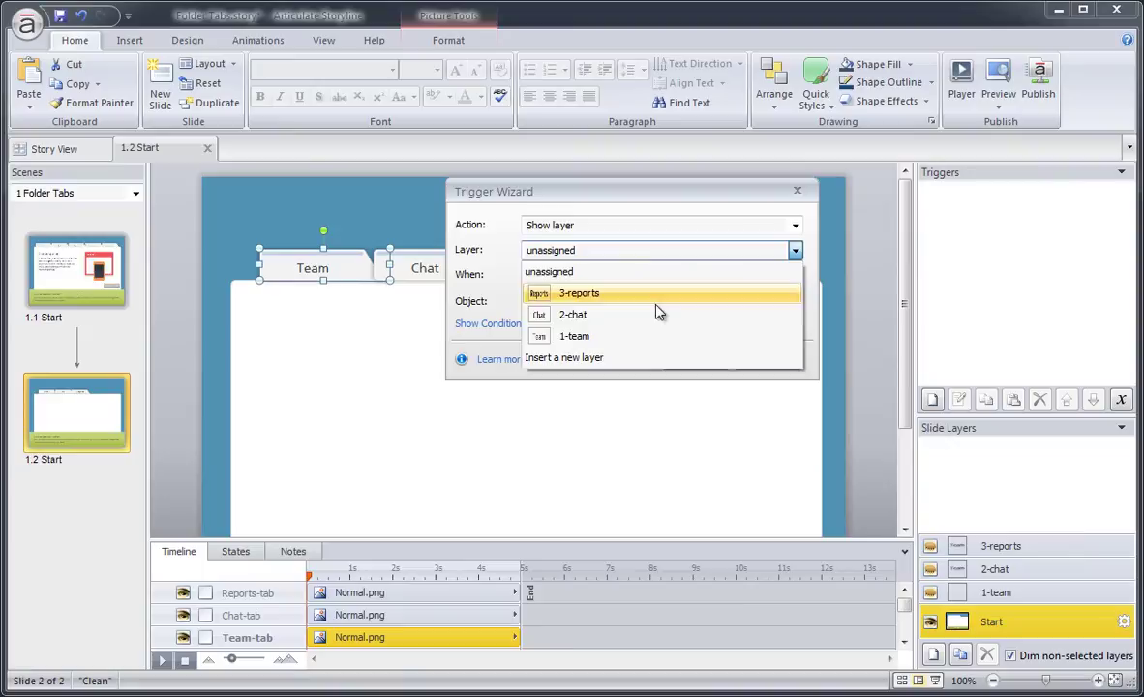
click(659, 335)
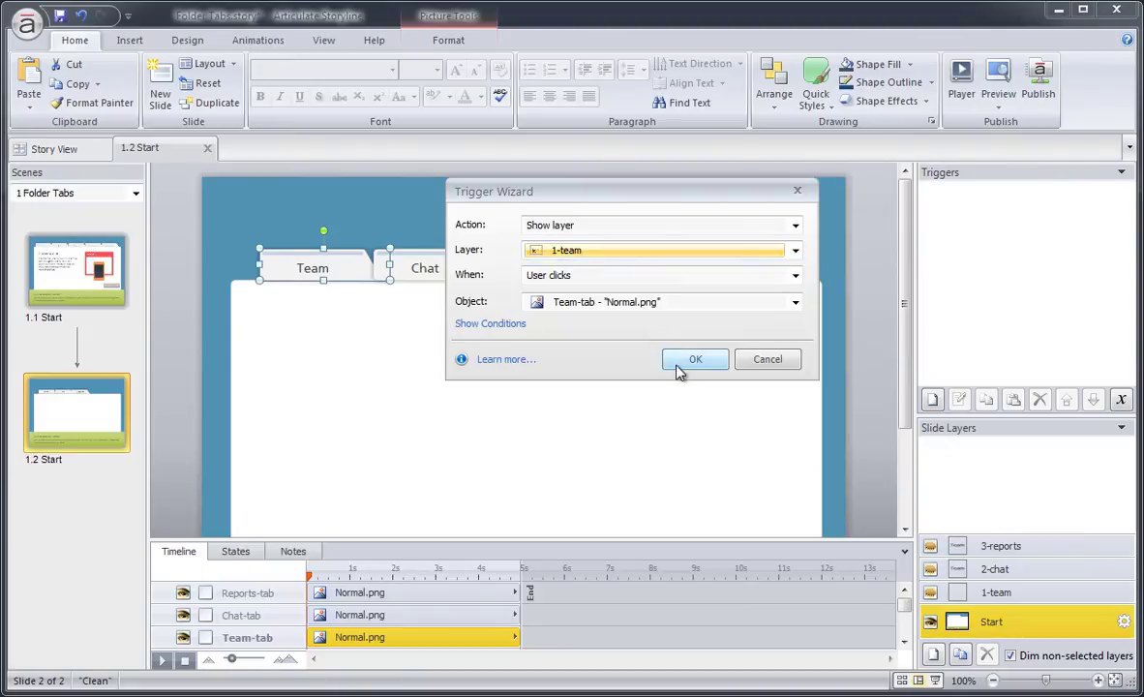
click(680, 363)
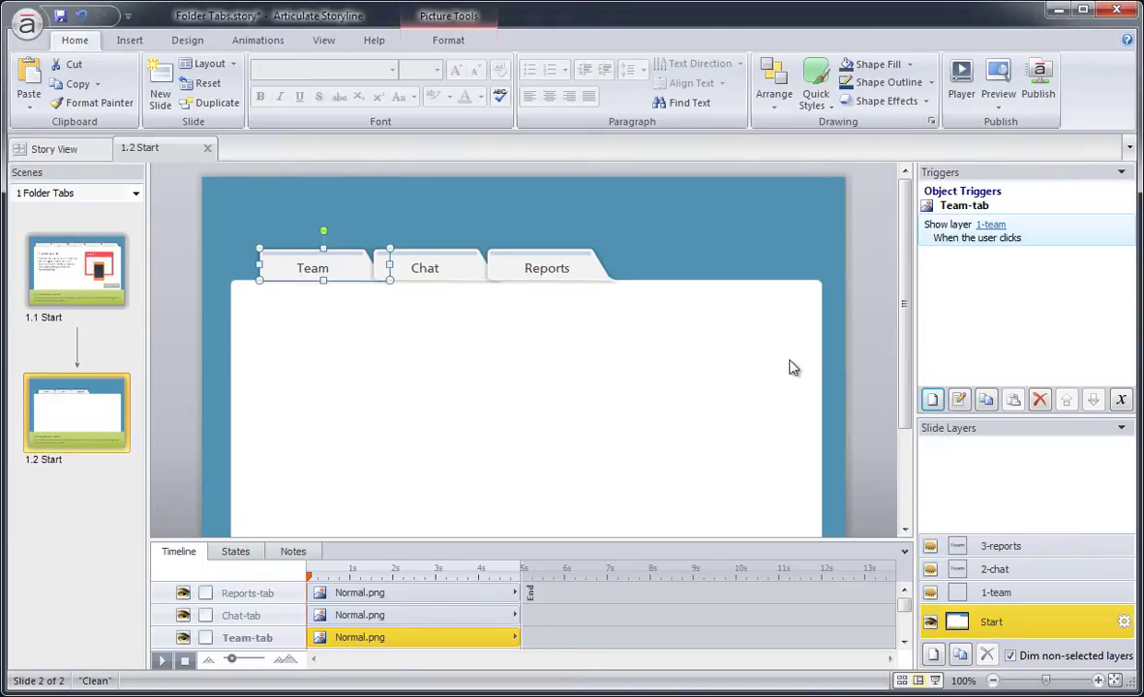
Step: Copy the Team tab's trigger and paste it onto the Chat and Reports tabs
click(984, 401)
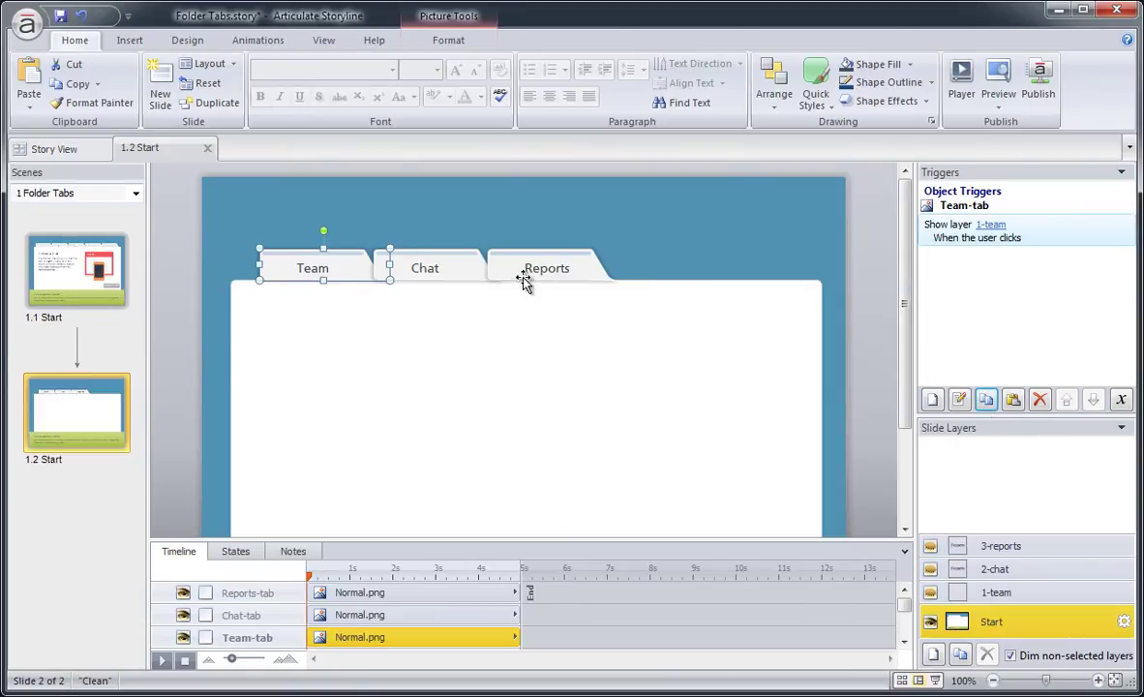
click(434, 259)
shift+click(570, 270)
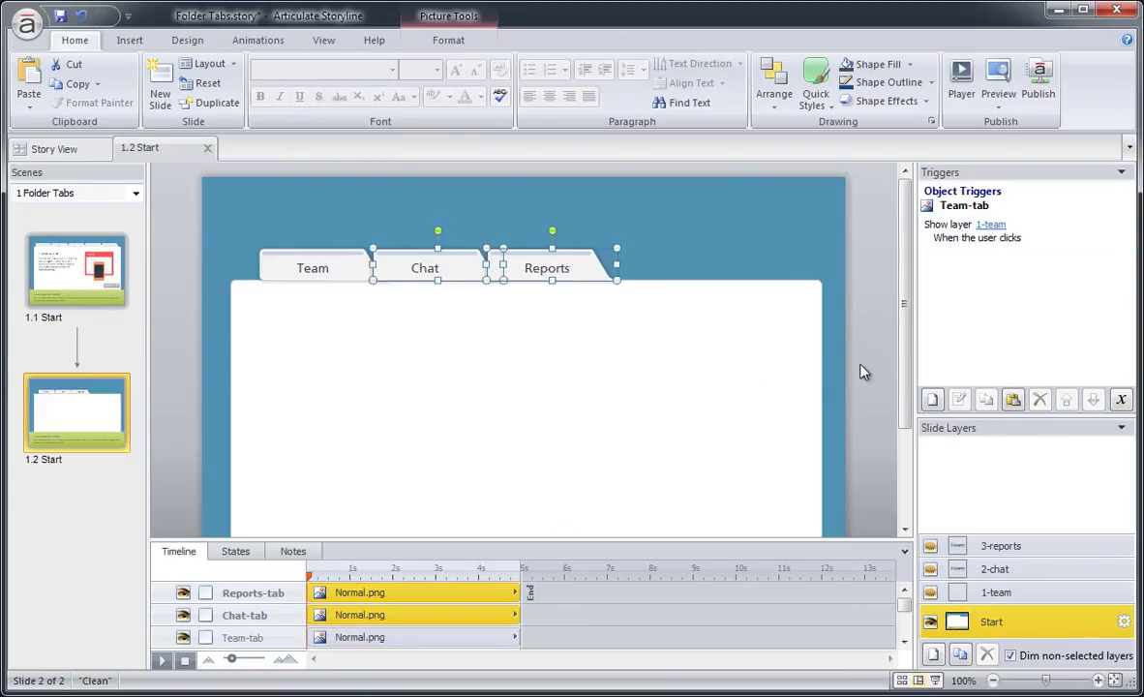
click(1013, 401)
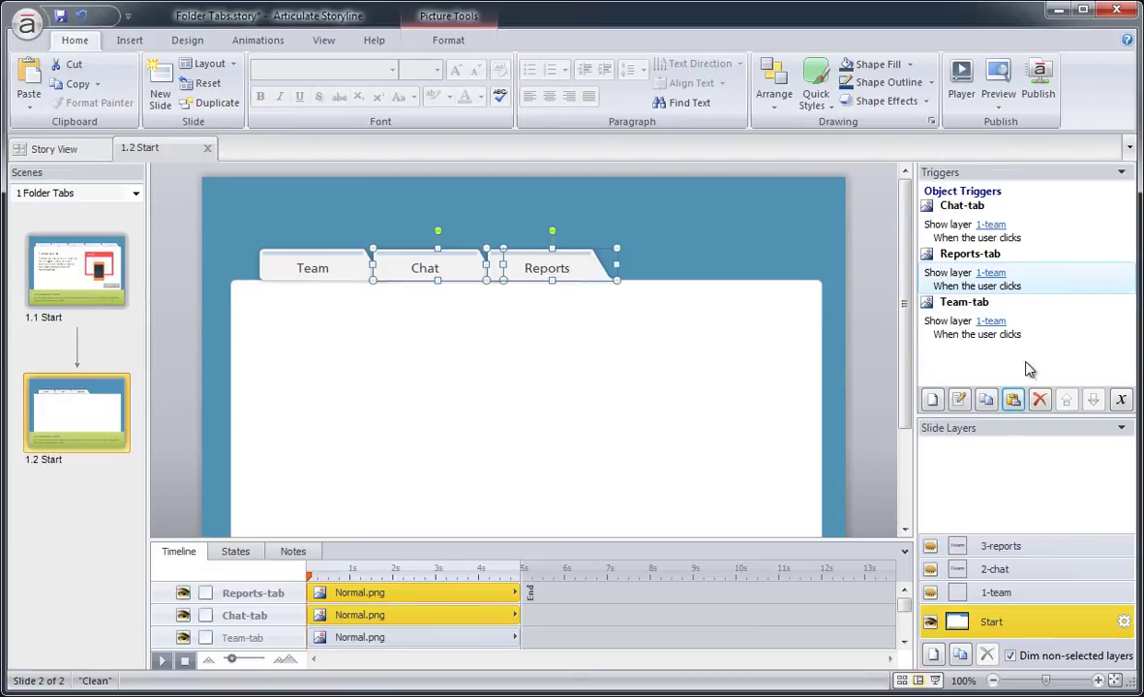
Step: Retarget the Reports trigger to 3-reports and the Chat trigger to 2-chat, then preview
click(994, 274)
click(997, 276)
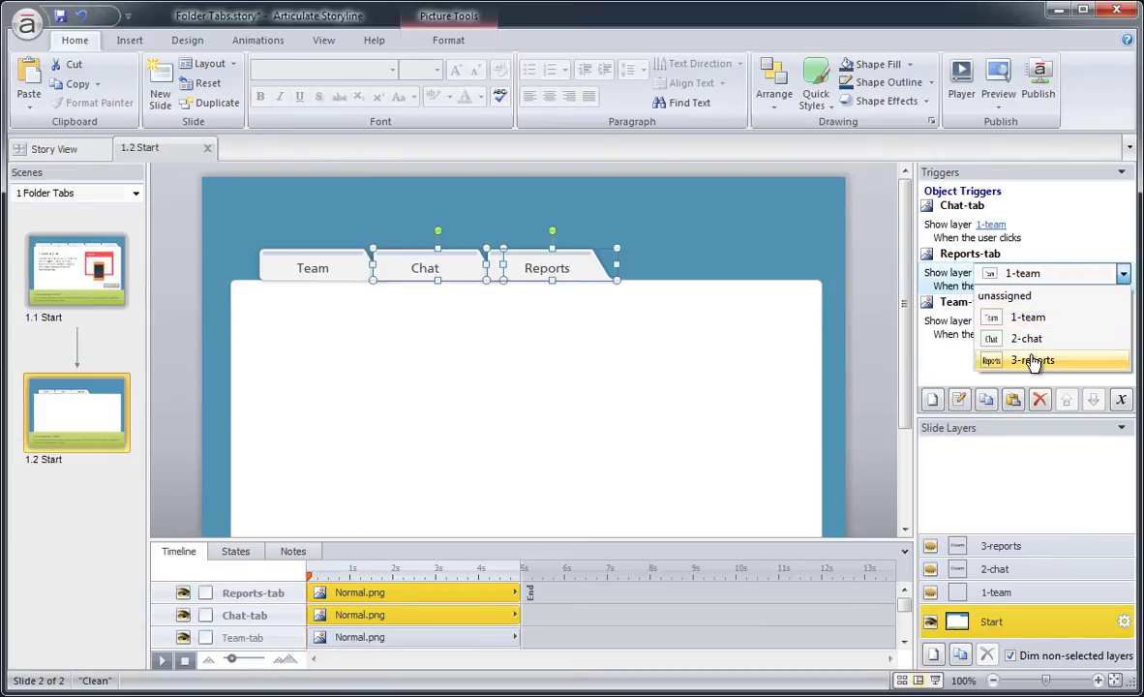
click(1031, 362)
click(1007, 324)
click(990, 224)
click(997, 226)
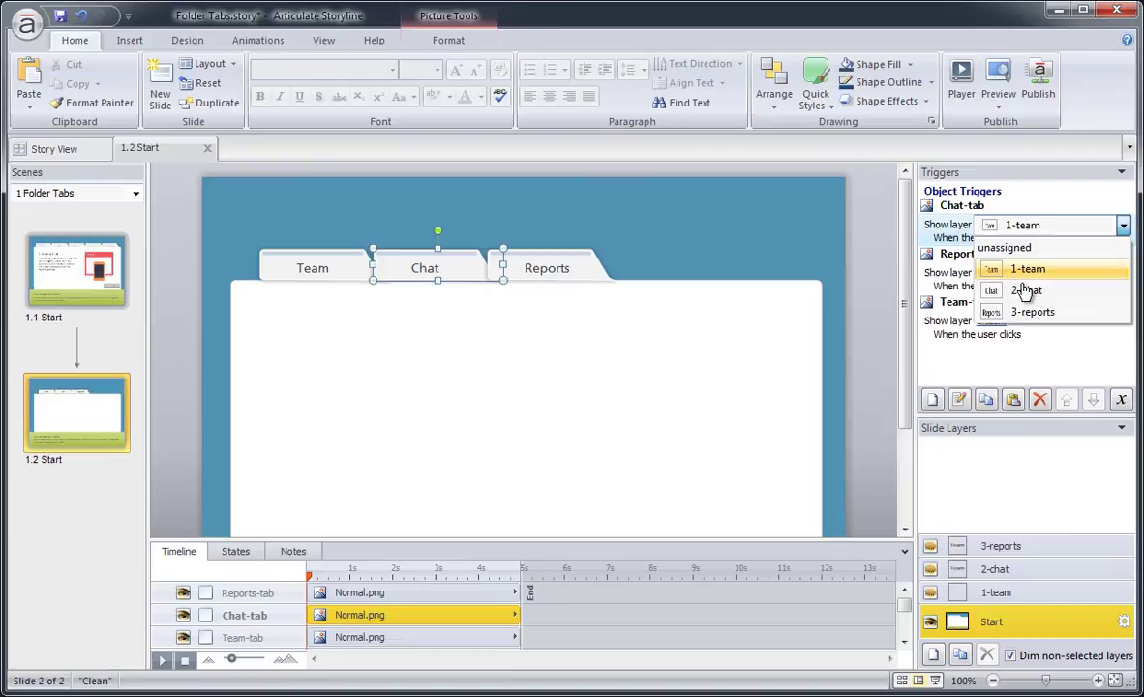
click(1016, 291)
key(ctrl+F12)
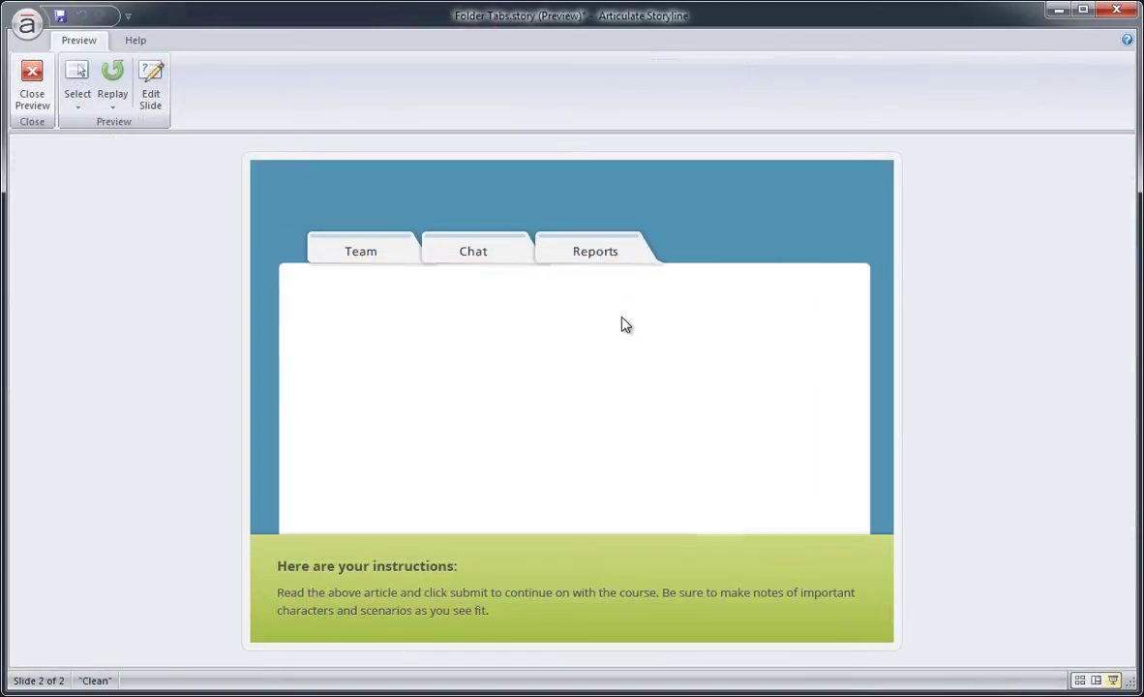
Step: Test the Chat, Team and Reports tabs in the preview, then close it
click(479, 261)
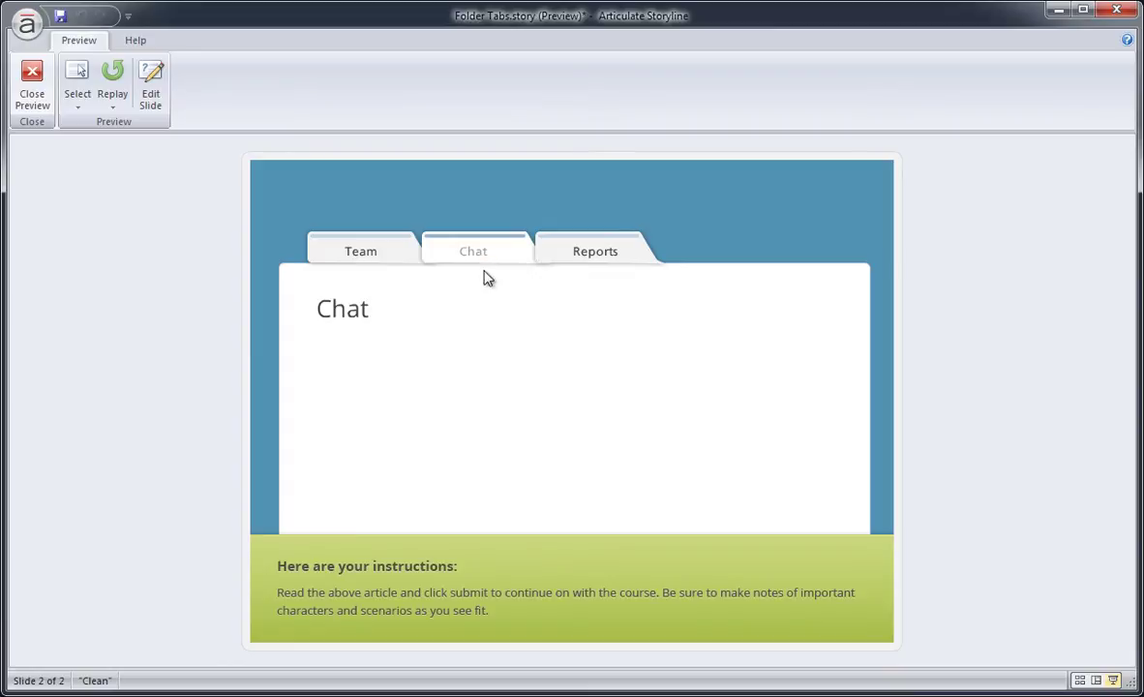
click(373, 261)
click(622, 271)
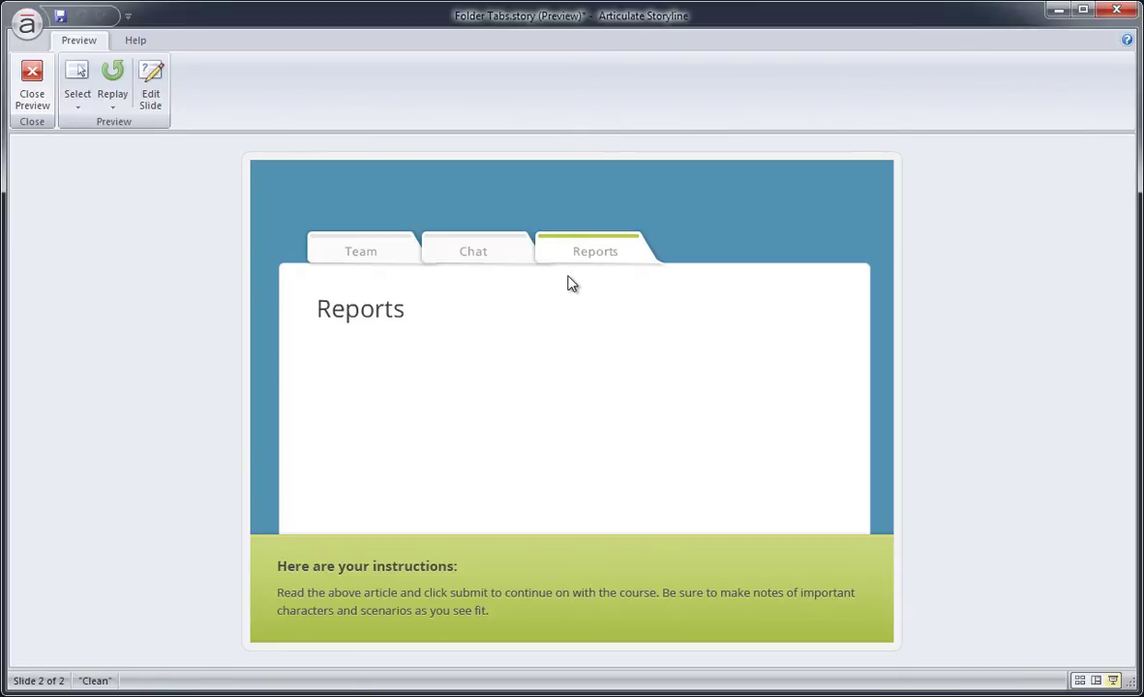
click(497, 271)
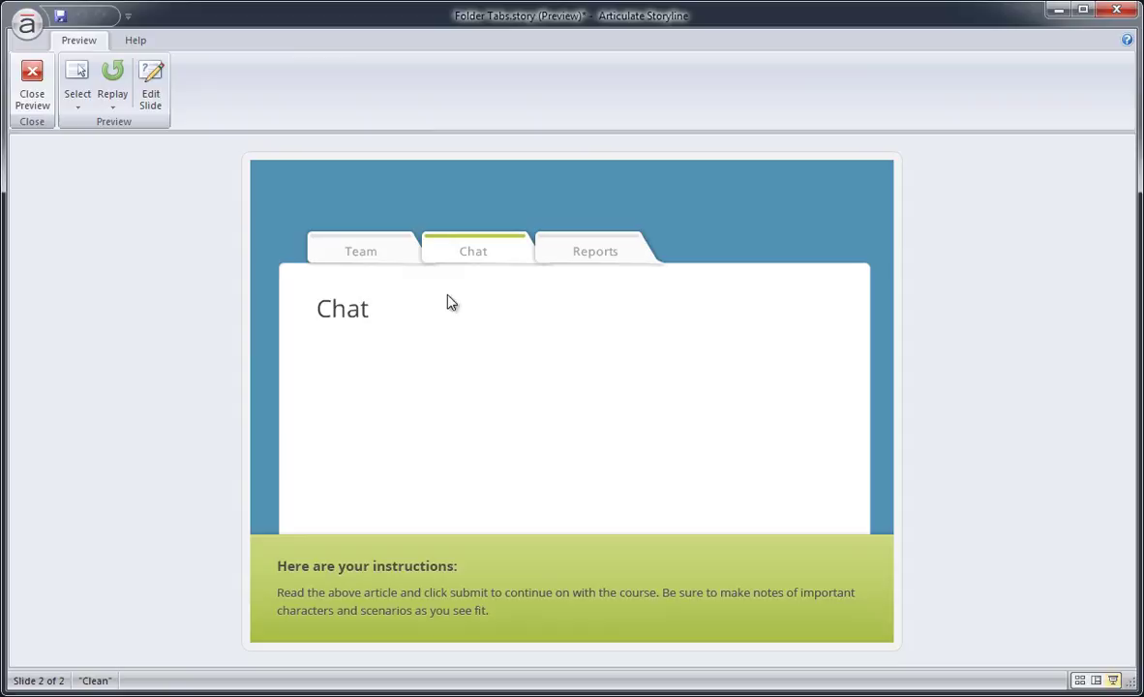
click(370, 271)
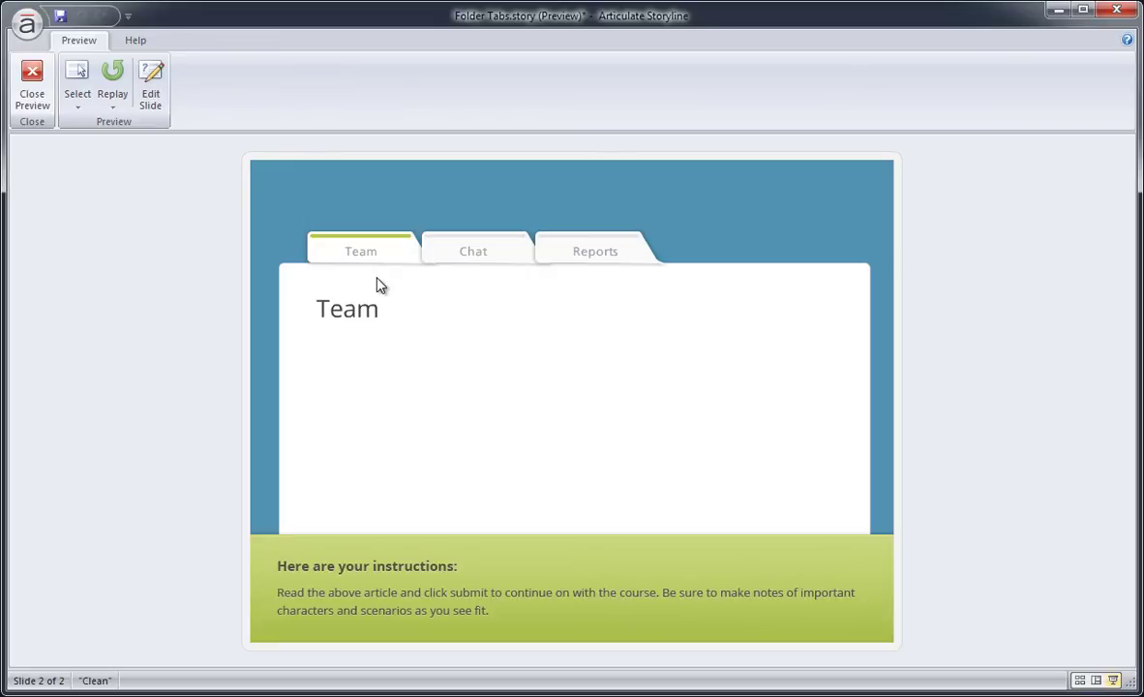
click(35, 97)
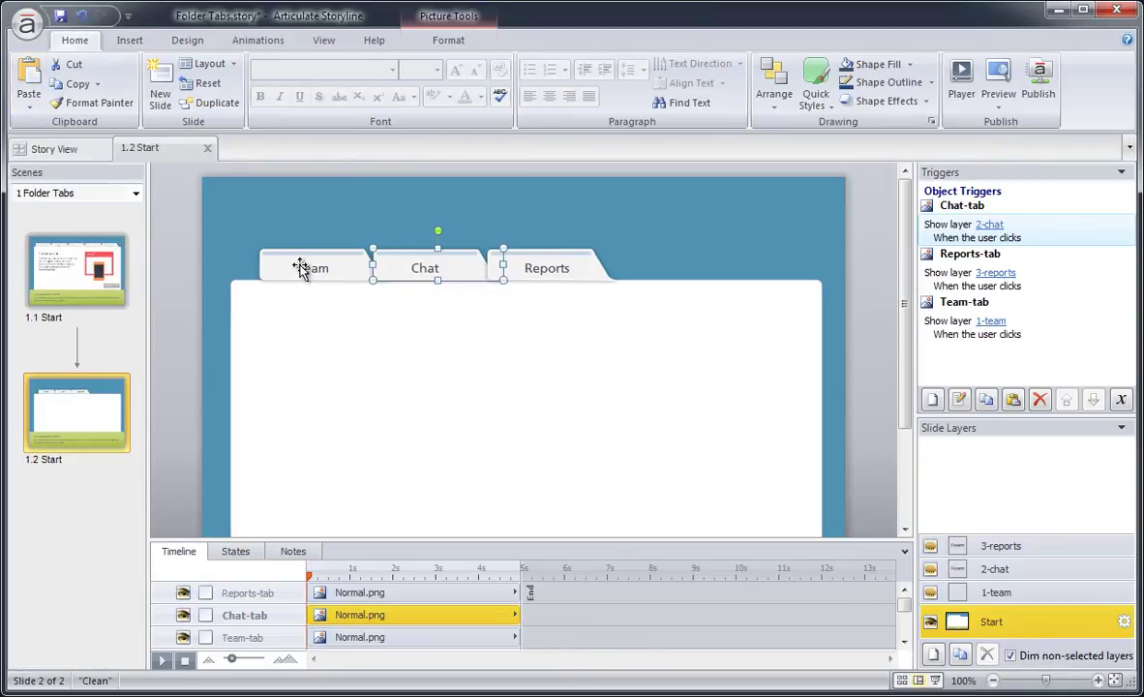
Step: Paste a copy of the Team tab image onto the 1-team layer as Team-tab 1
click(306, 269)
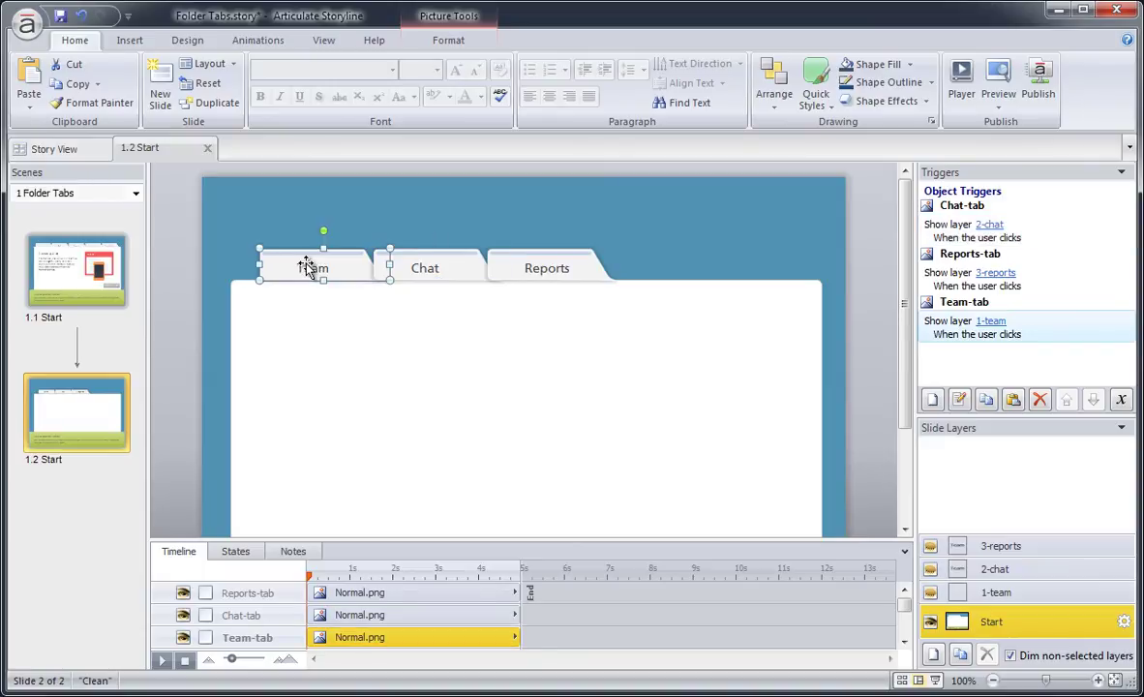
right_click(306, 269)
click(350, 295)
click(1002, 594)
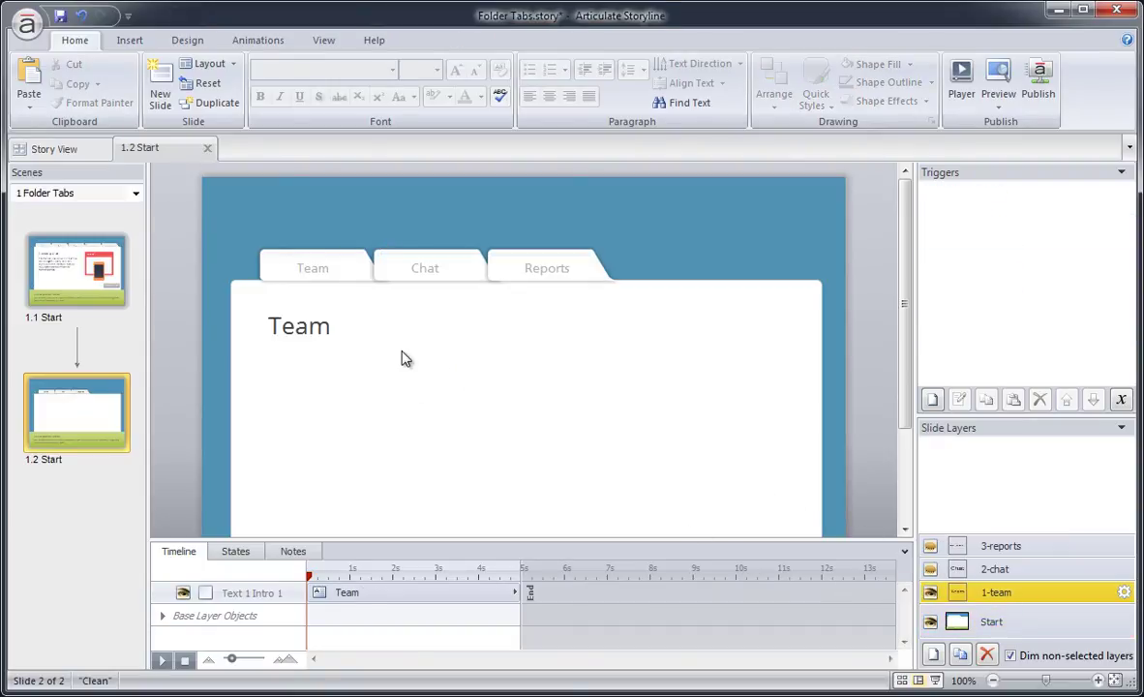
key(ctrl+v)
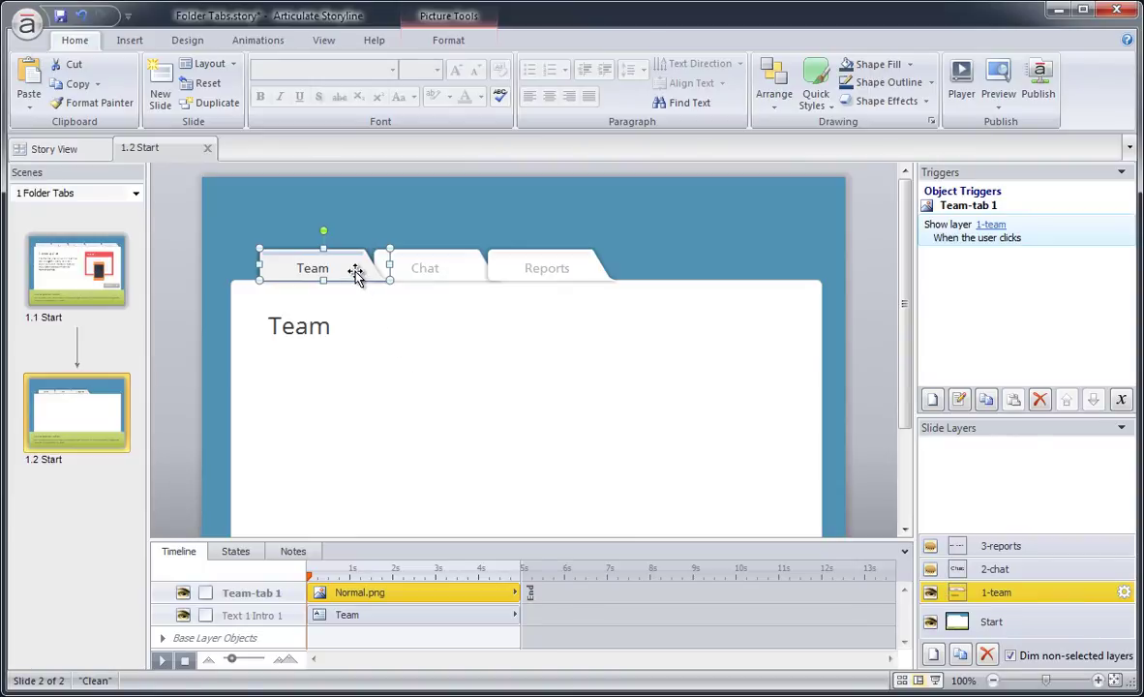
click(235, 551)
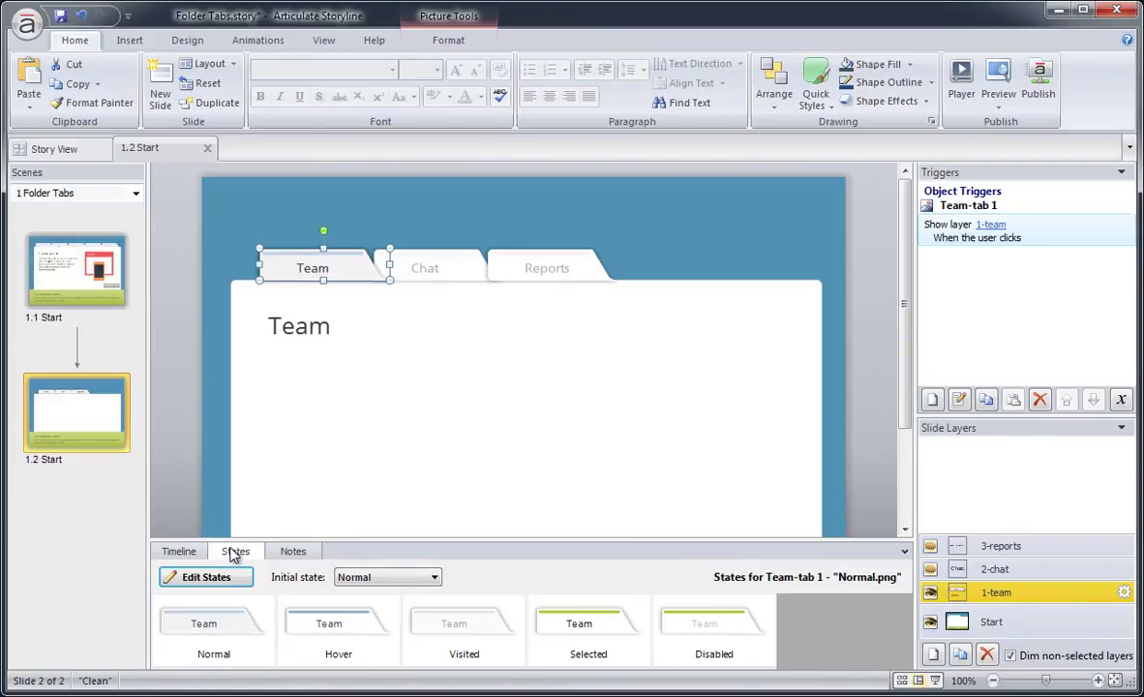
click(374, 579)
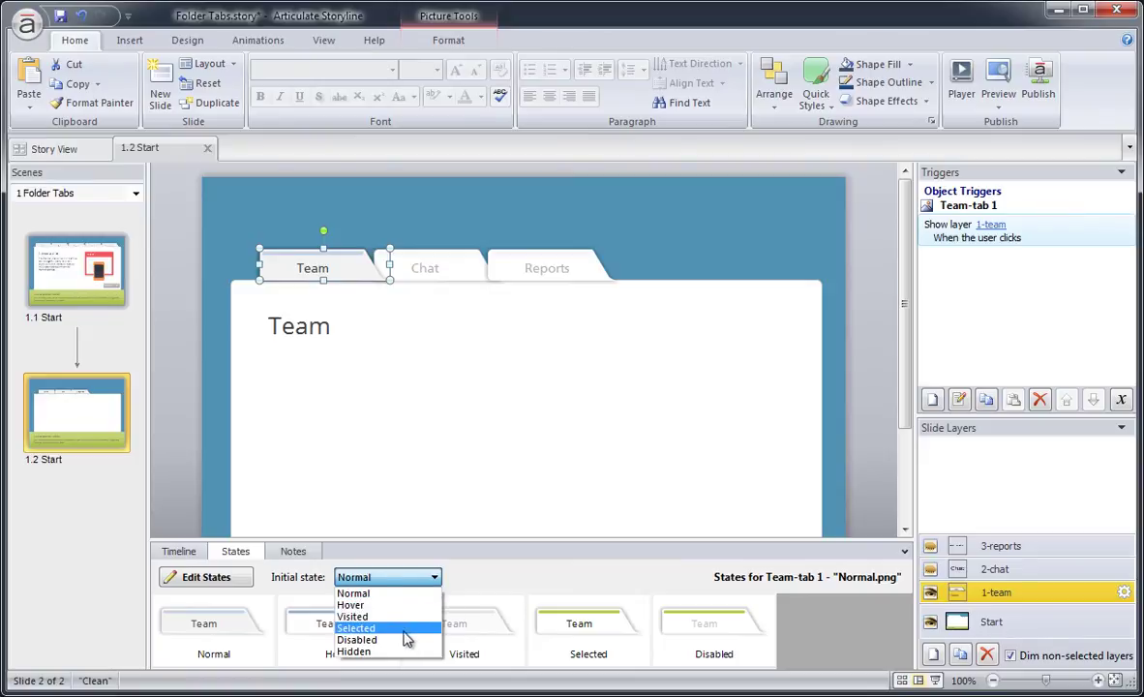
Step: Set Team-tab 1's initial state, then check the Chat, Reports, Email and Presentations tabs in preview
click(371, 640)
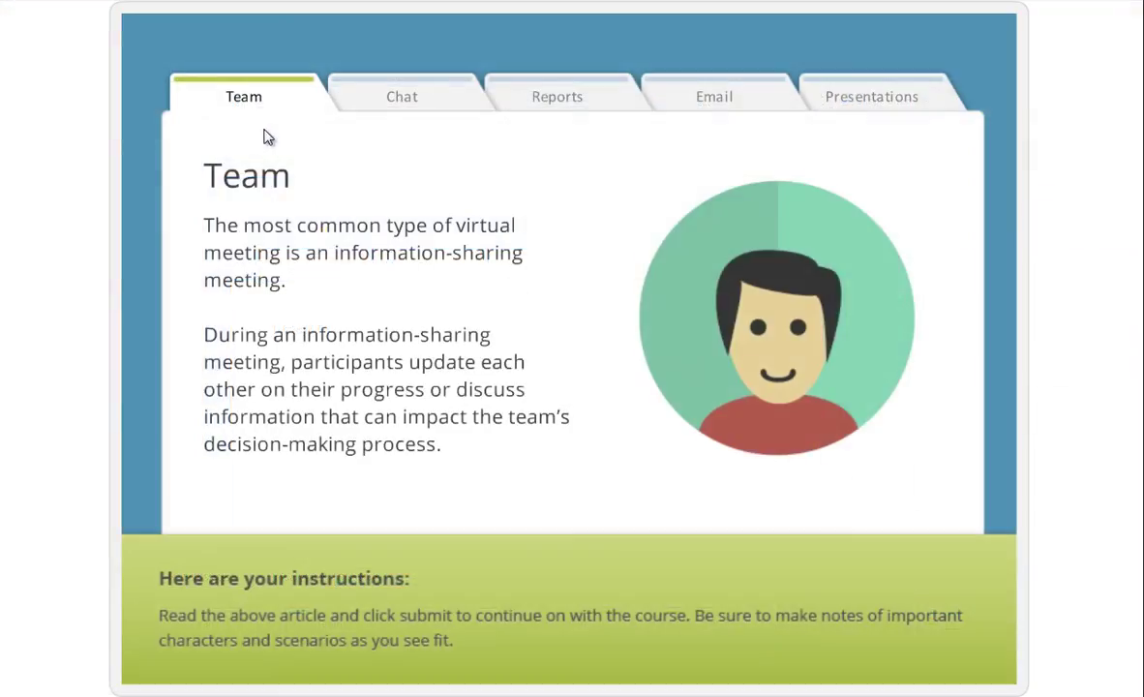
click(401, 113)
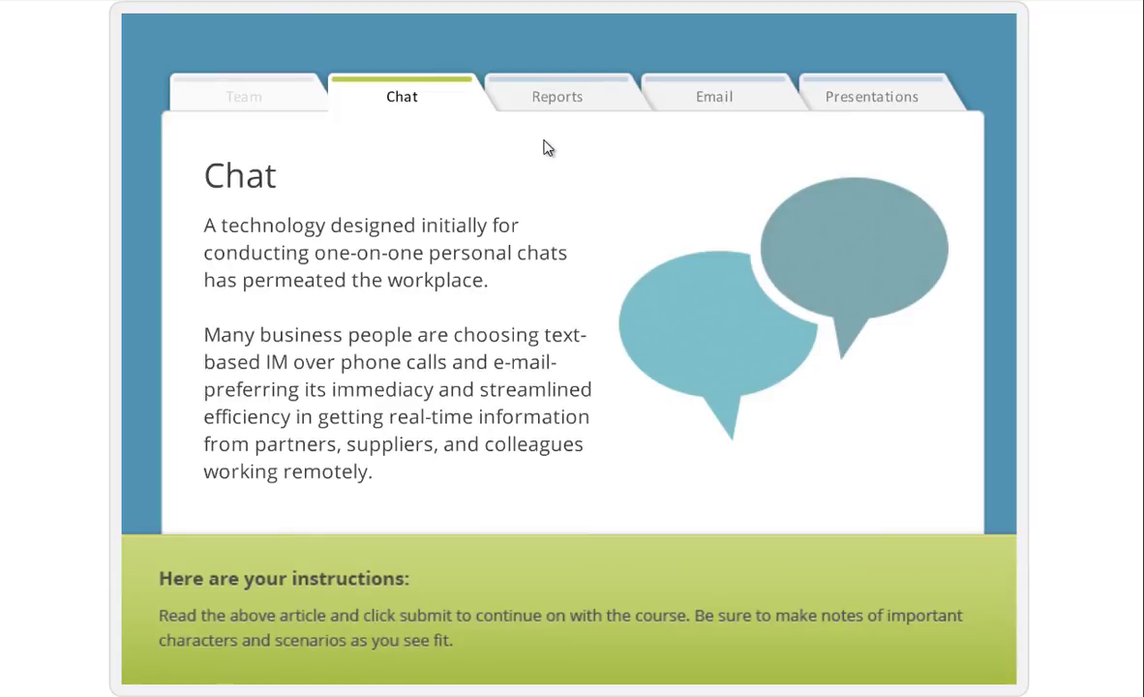
click(576, 112)
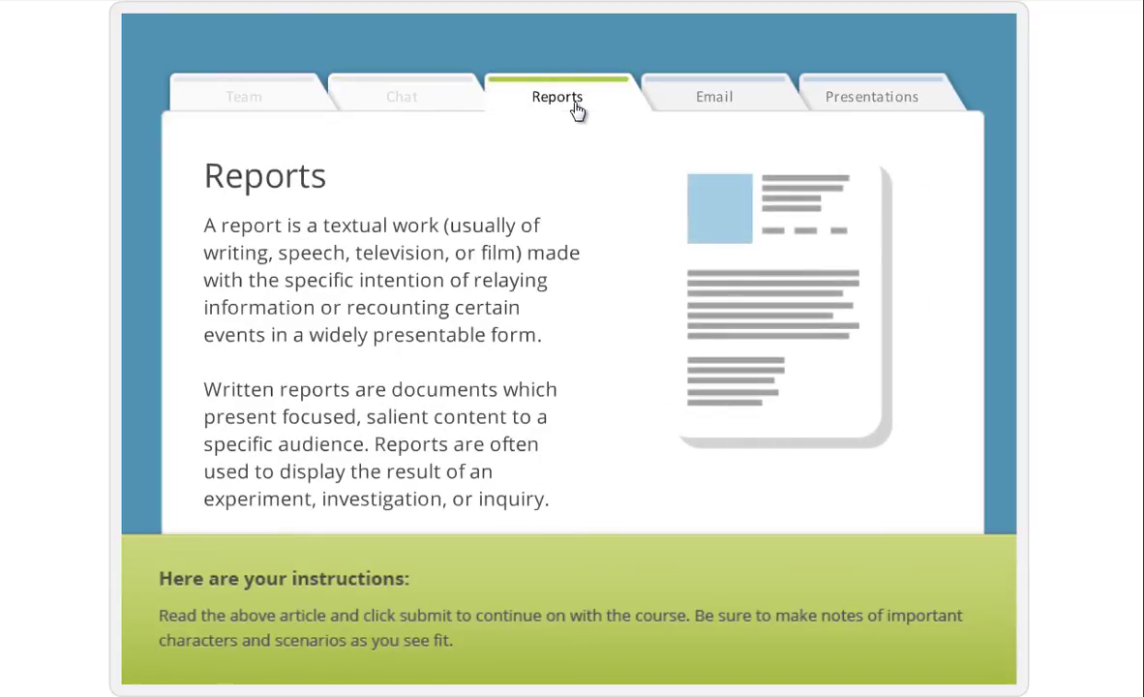
click(721, 115)
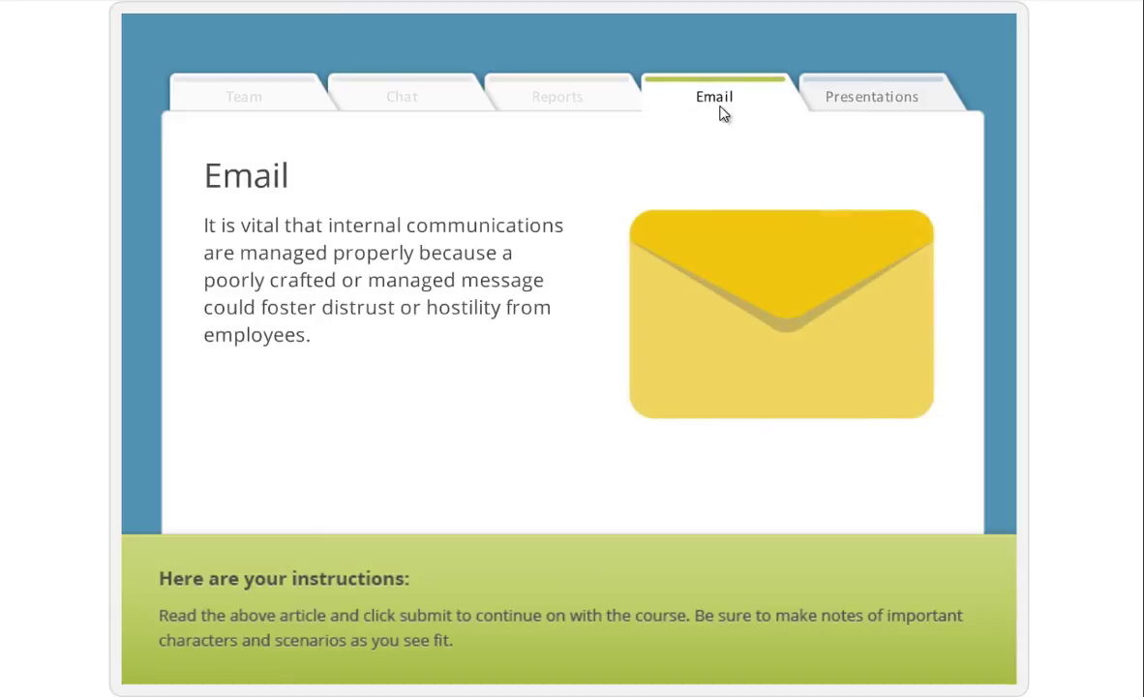
click(866, 116)
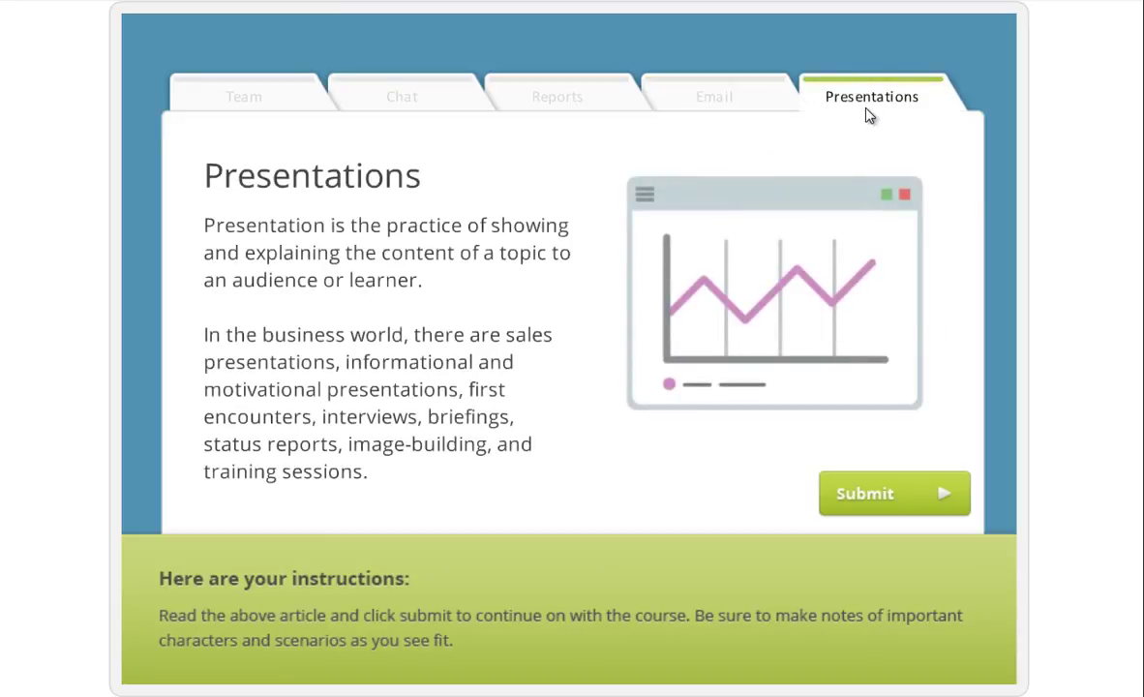